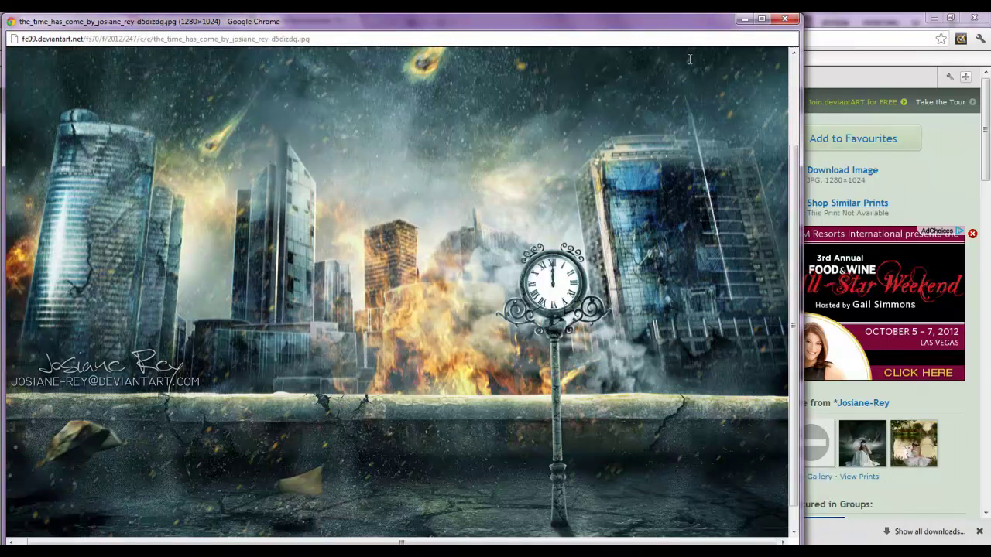
Step: Switch from the browser to Photoshop and open the the_time_has_come ruined-city image from the Music library
left_click_drag(685, 33, 771, 48)
left_click(869, 34)
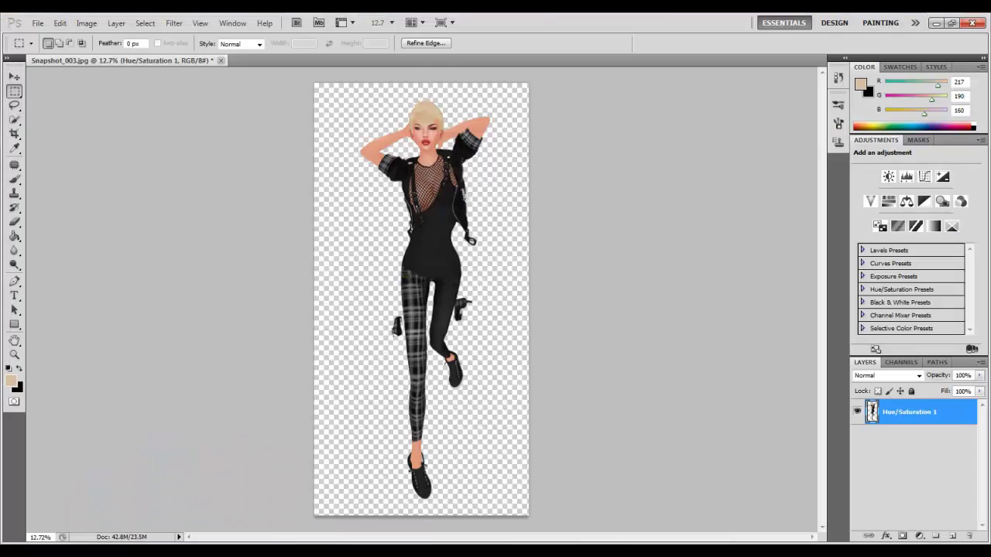
left_click(237, 491)
left_click(37, 23)
left_click(46, 38)
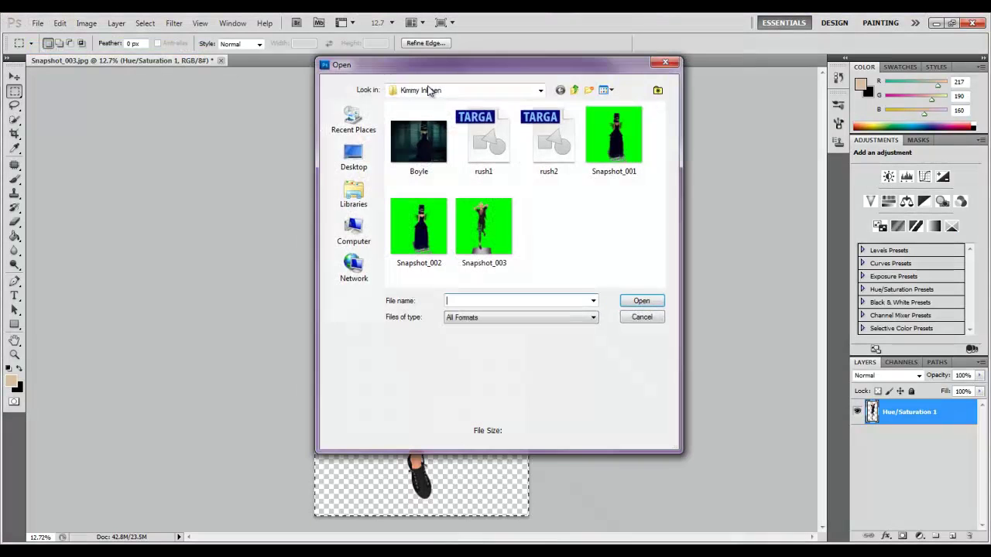
left_click(354, 195)
double_click(558, 123)
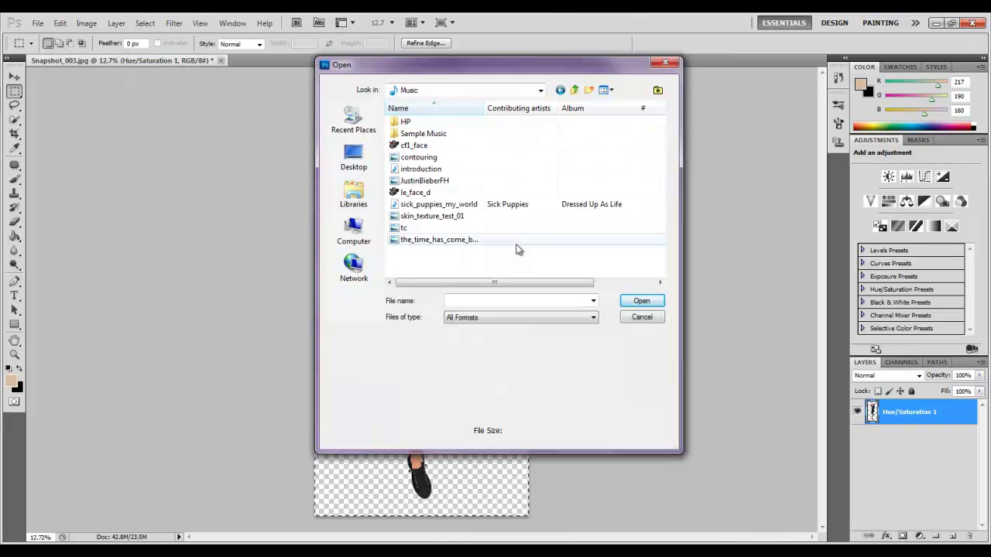
double_click(471, 241)
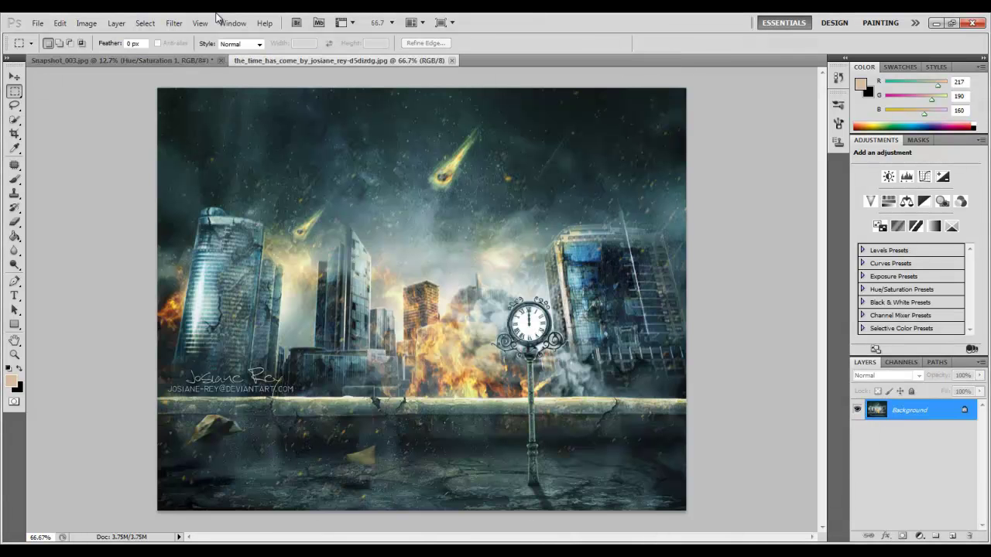
Step: Copy the cut-out figure from Snapshot_003.jpg and paste it into the ruined-city background image
left_click(148, 62)
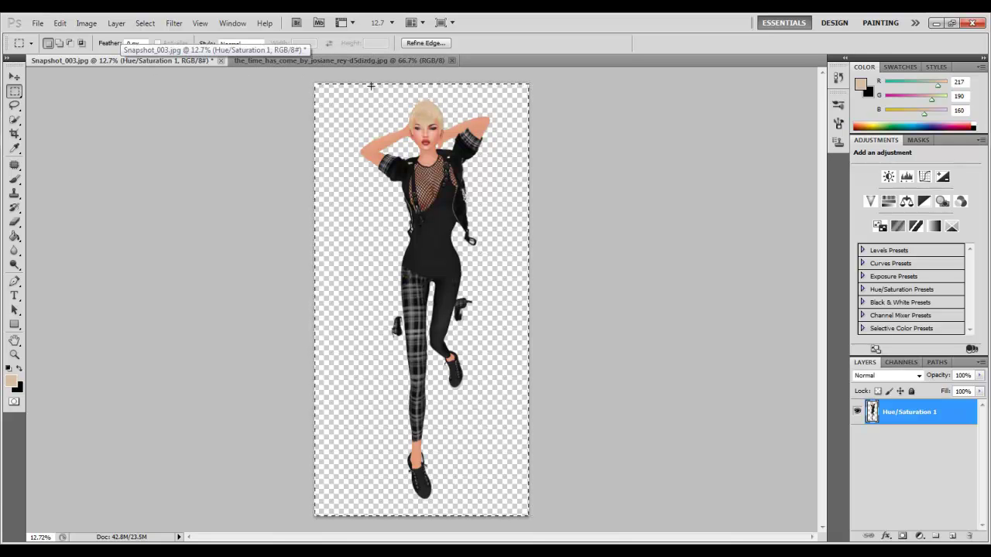
left_click(60, 23)
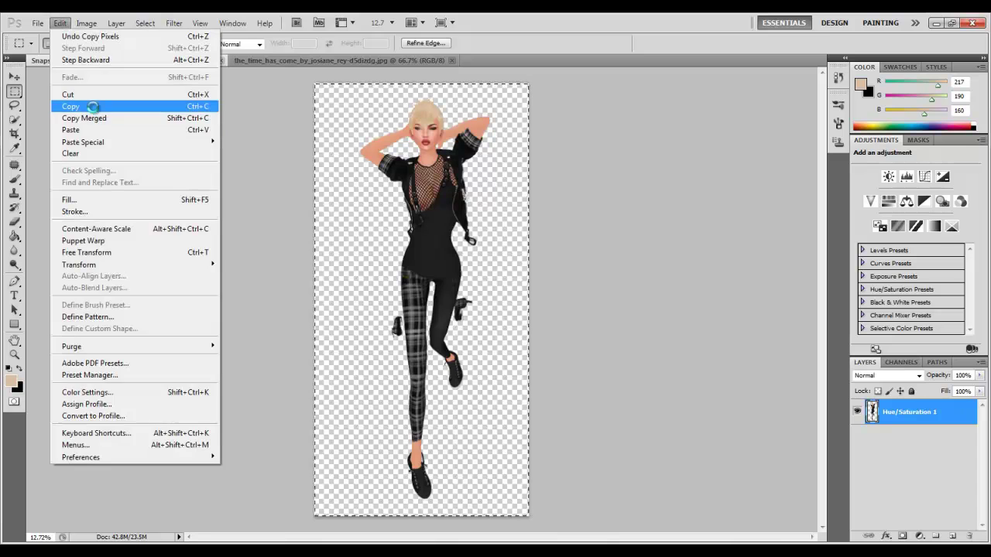
left_click(354, 63)
left_click(354, 63)
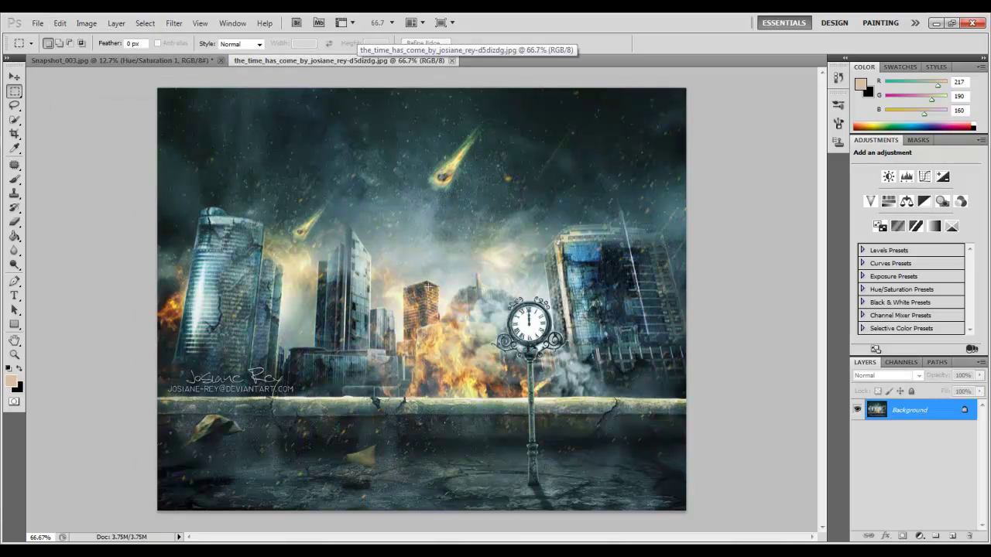
key("ctrl+v")
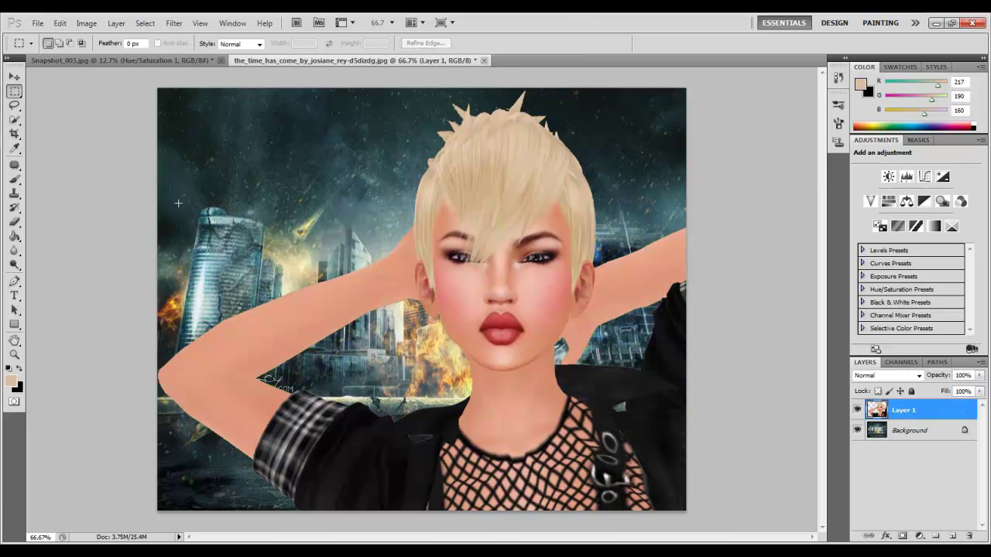
Step: Scale the pasted figure down to about 46% width and 51% height, with her head in the picture's upper right
left_click(14, 77)
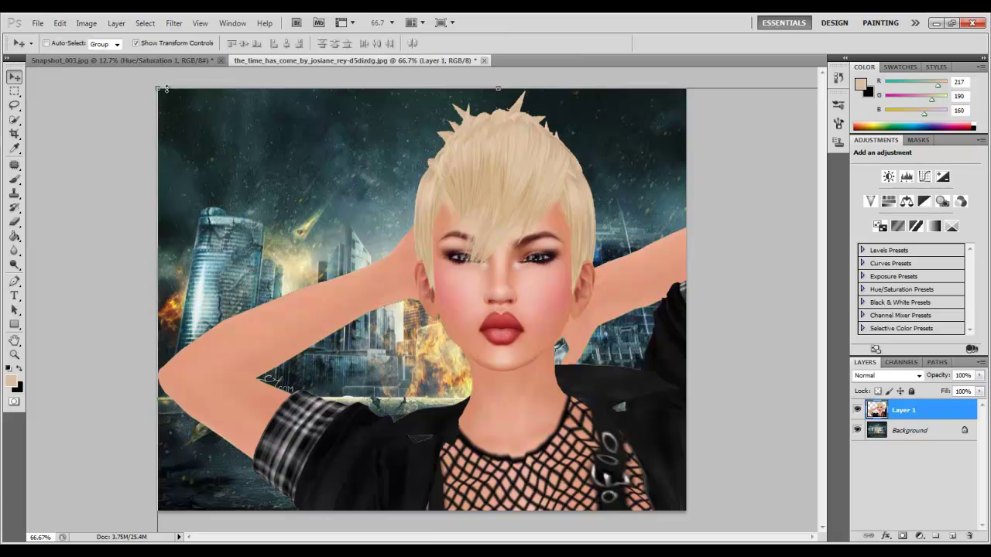
left_click_drag(153, 86, 432, 316)
left_click_drag(674, 435, 514, 242)
left_click_drag(475, 122, 542, 307)
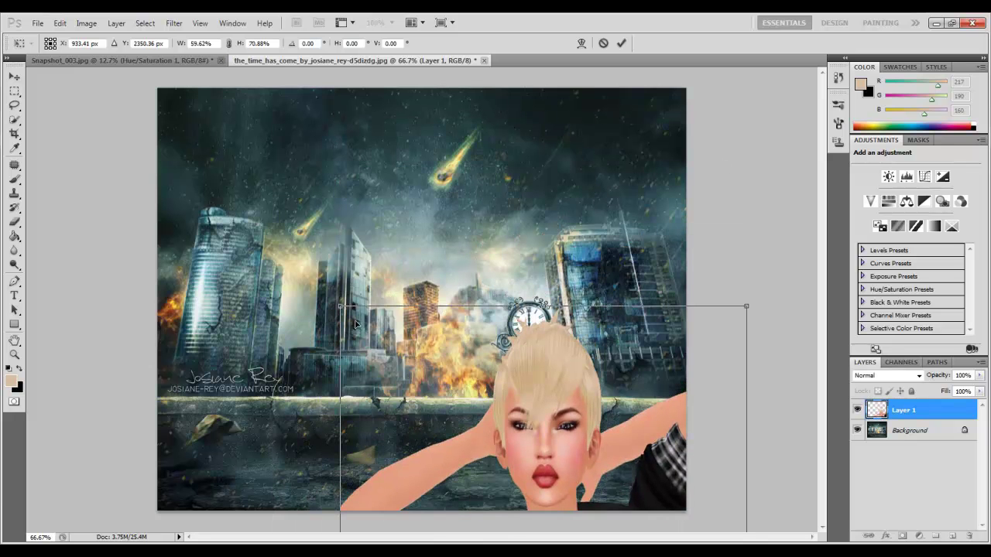
left_click_drag(341, 308, 431, 119)
left_click_drag(542, 178, 584, 155)
left_click_drag(588, 118, 588, 405)
left_click_drag(566, 469, 585, 137)
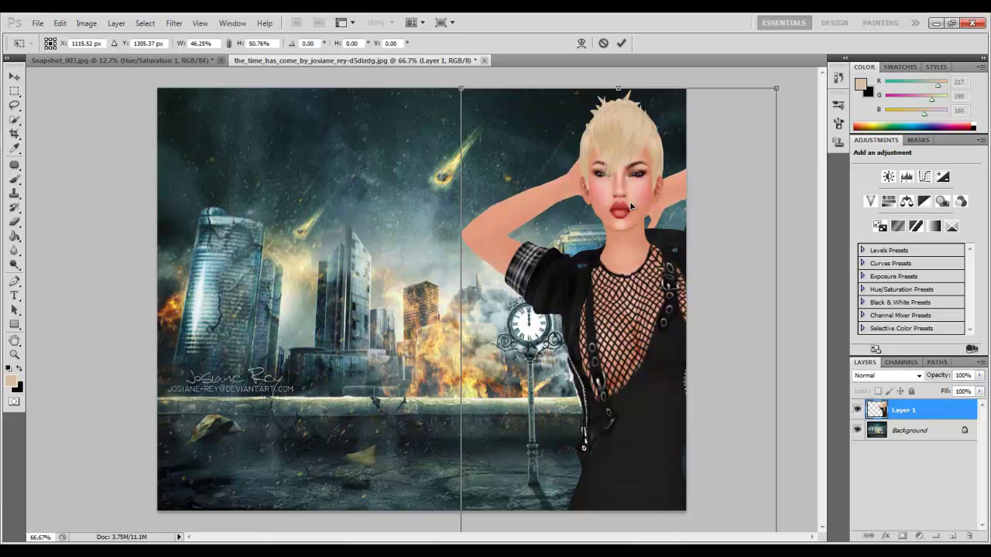
Step: Shrink the figure further to about 36.5% width and 34.6% height, centre it on the background, and apply the transform
left_click_drag(649, 217, 491, 210)
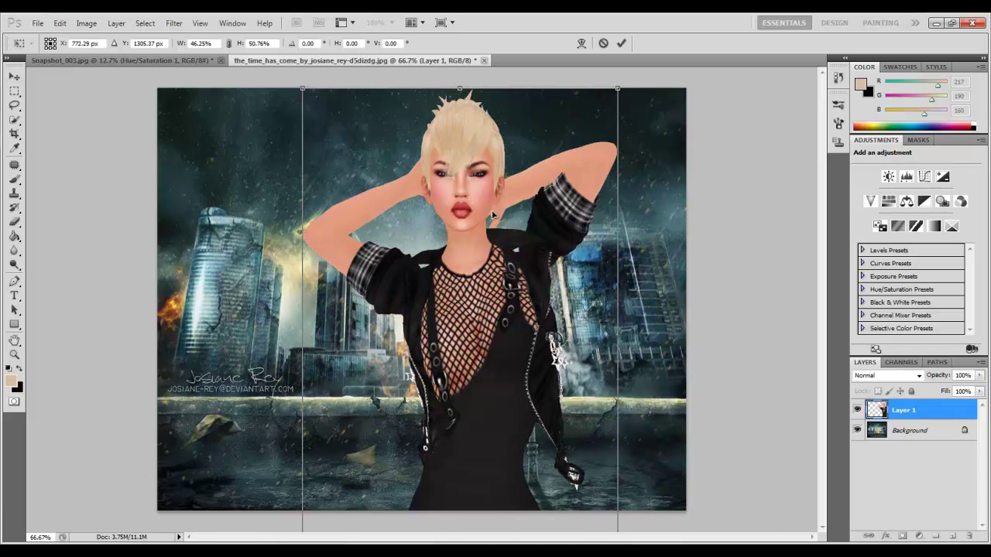
left_click_drag(303, 85, 345, 318)
left_click_drag(481, 474, 492, 239)
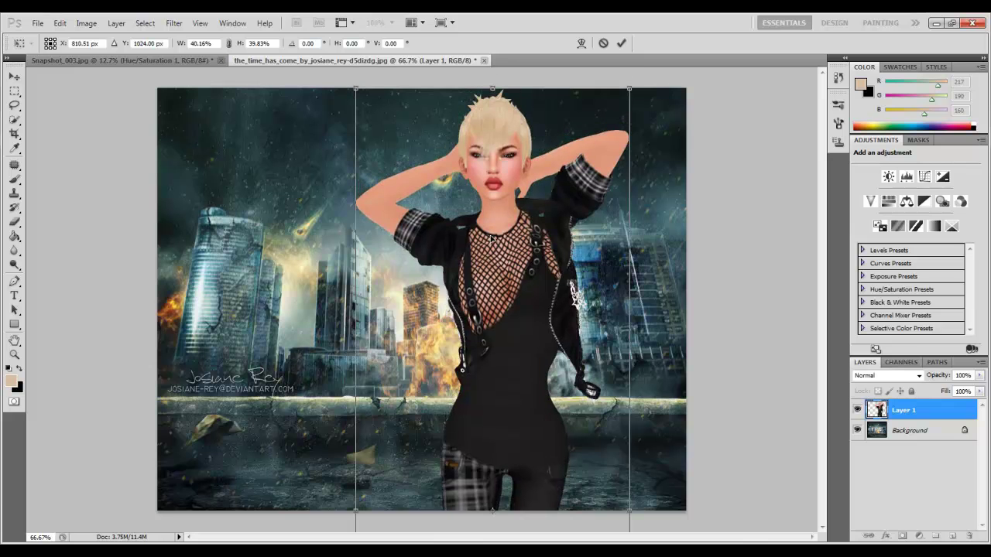
left_click_drag(356, 89, 380, 198)
left_click_drag(453, 386, 388, 301)
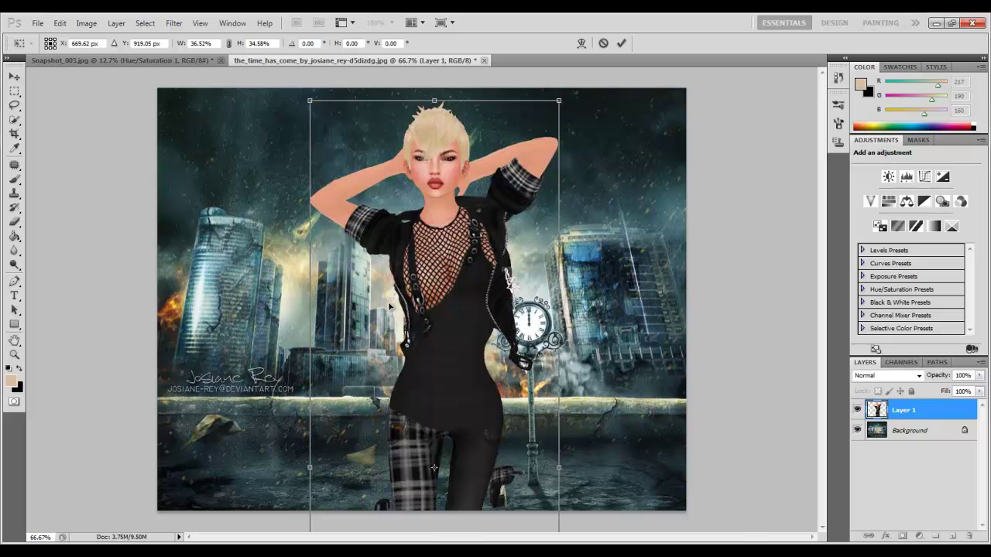
left_click_drag(457, 302, 452, 302)
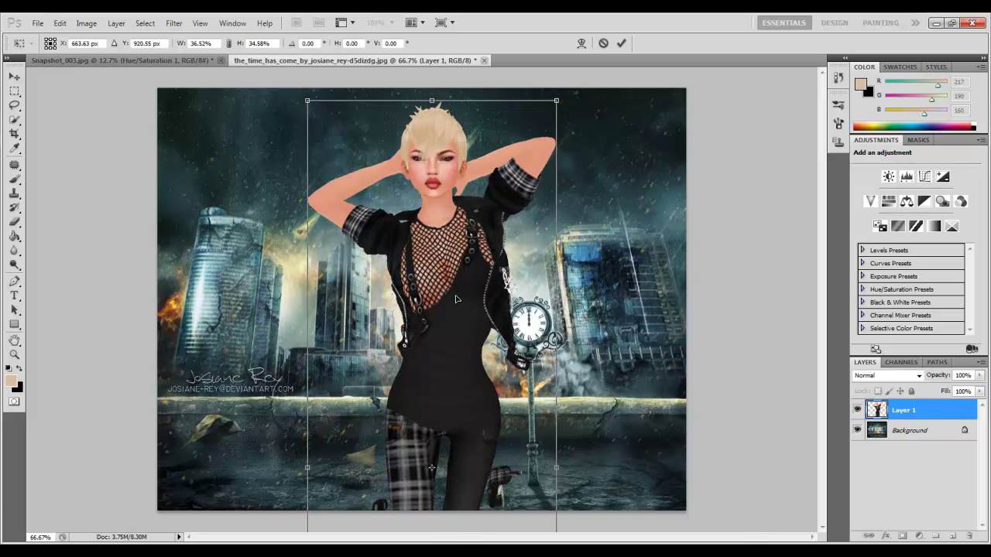
key("Return")
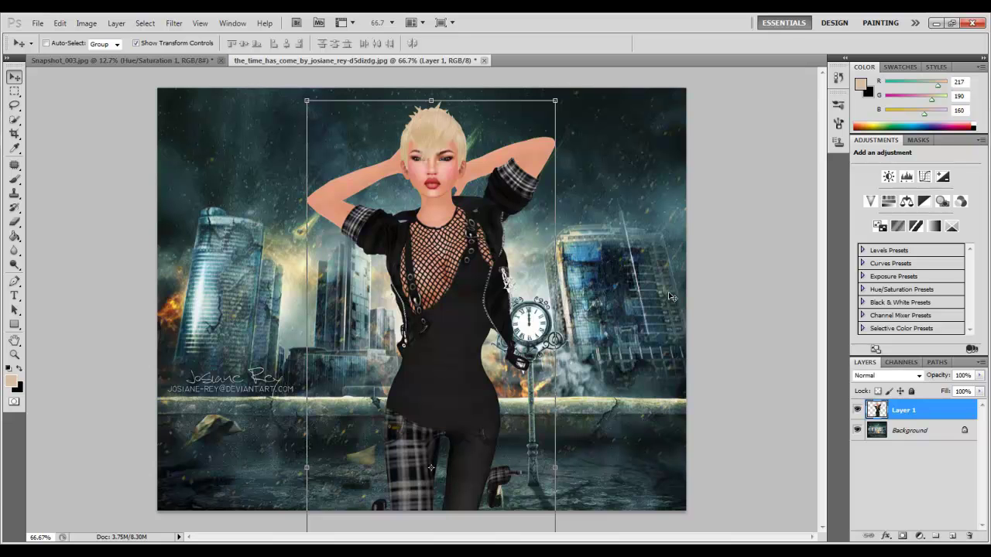
Step: Move the figure to the right so that it stands in front of the clock post
scroll(446, 186, "up", 3)
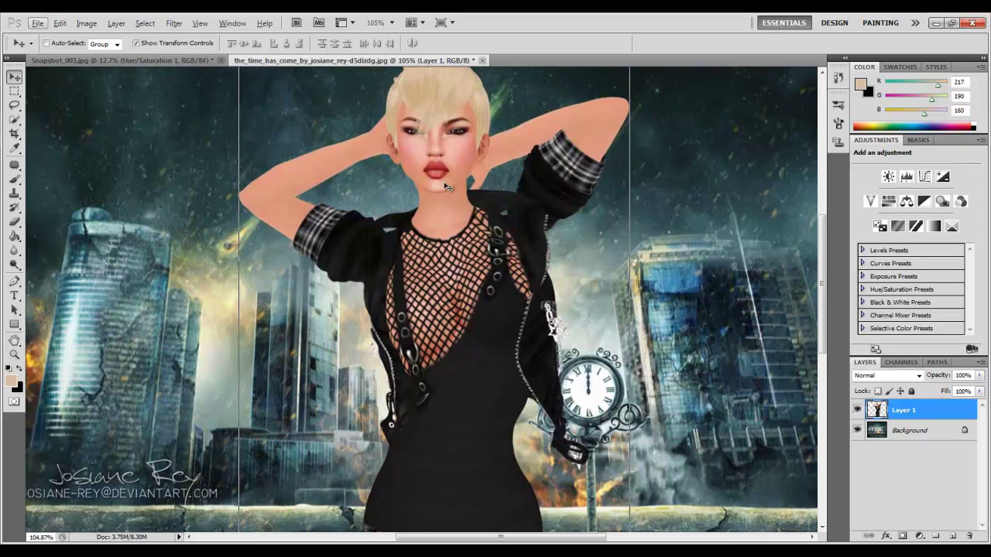
scroll(448, 187, "down", 3)
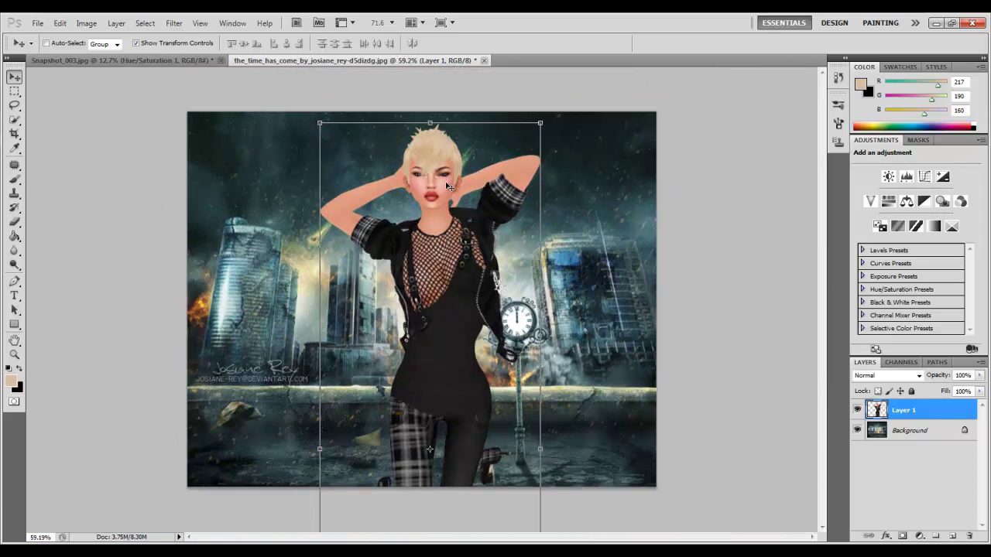
scroll(446, 194, "up", 4)
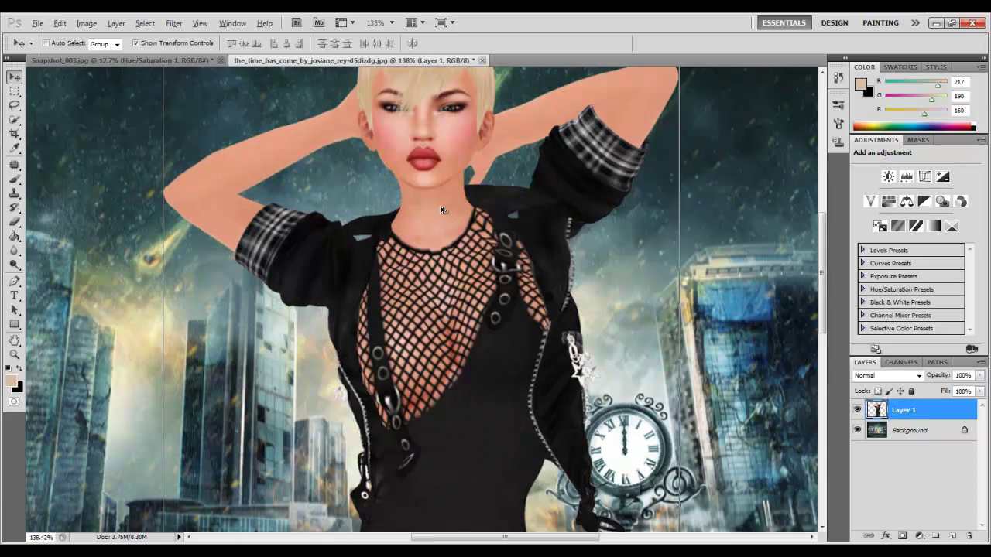
scroll(456, 205, "down", 4)
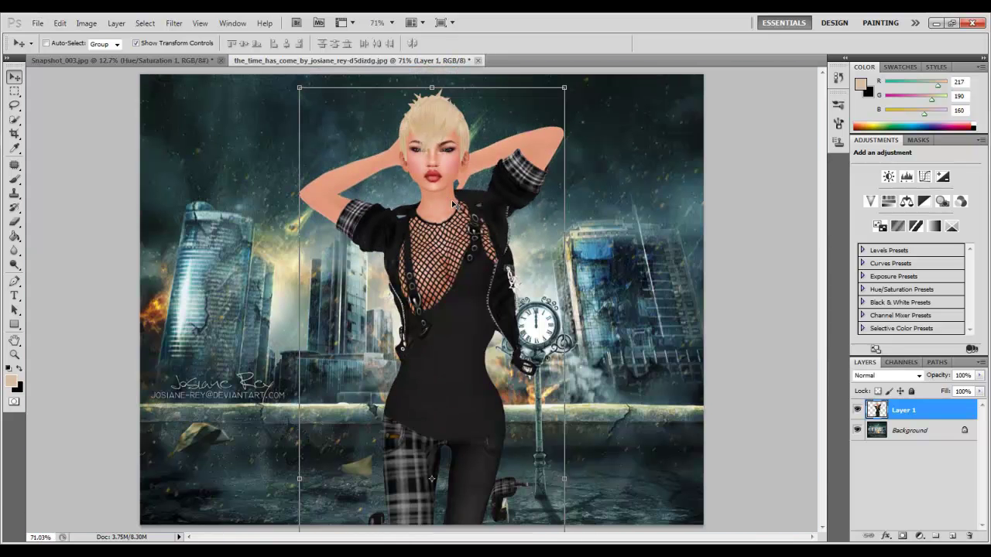
scroll(439, 236, "up", 1)
scroll(632, 452, "up", 1)
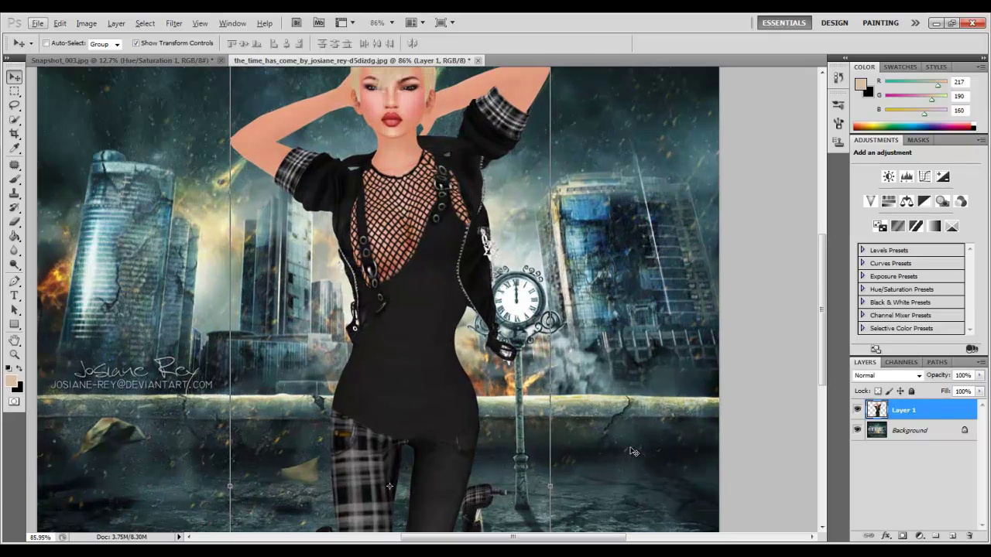
scroll(619, 451, "down", 2)
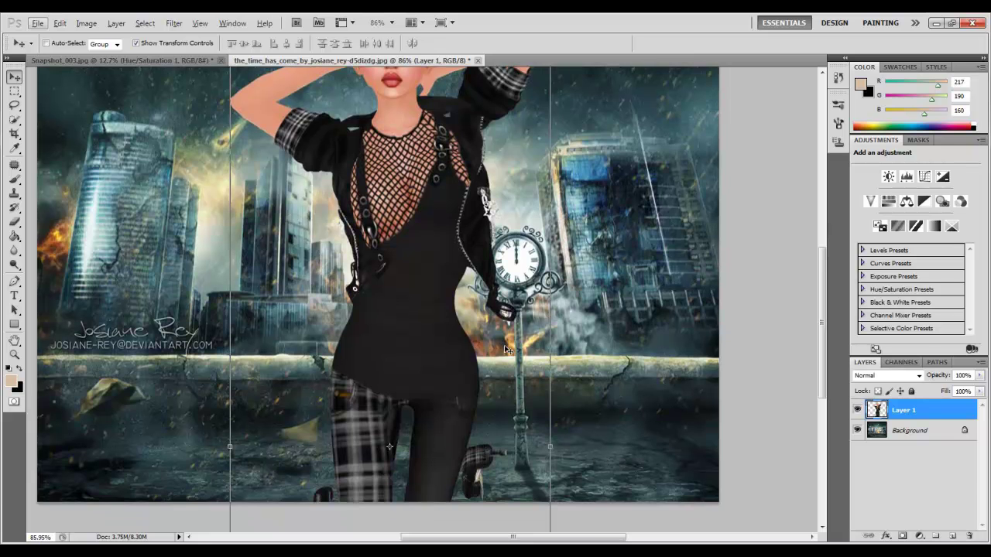
left_click_drag(437, 370, 520, 393)
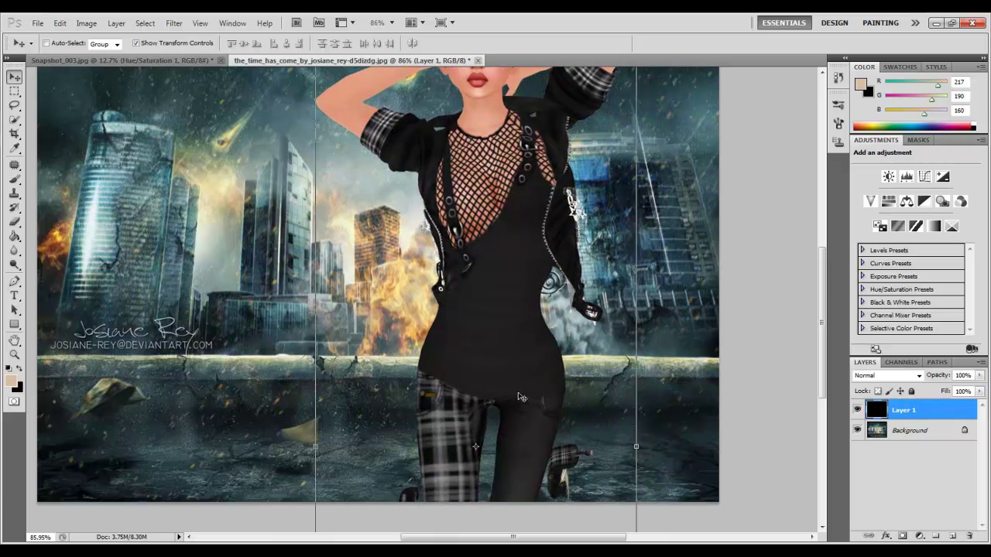
scroll(558, 381, "down", 2)
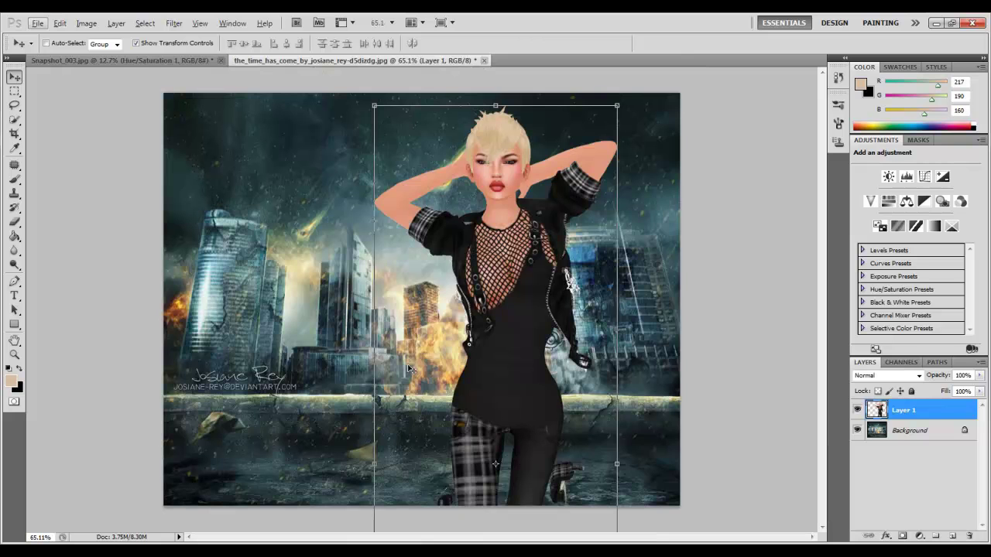
left_click_drag(355, 414, 358, 418)
Step: Add a Hue/Saturation adjustment with saturation -32 and a Color Balance adjustment with midtones Cyan/Red -41 and Yellow/Blue +30
left_click(889, 201)
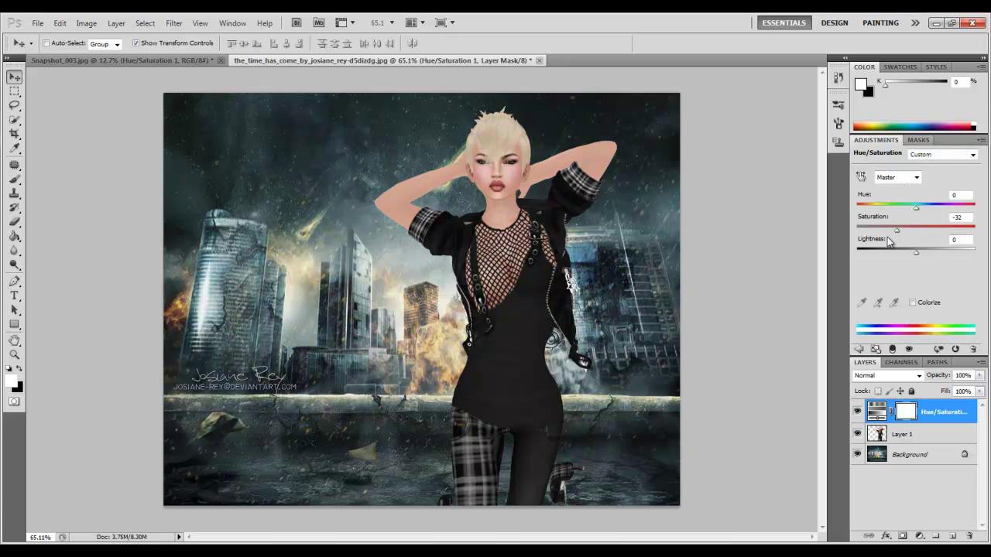
left_click(865, 349)
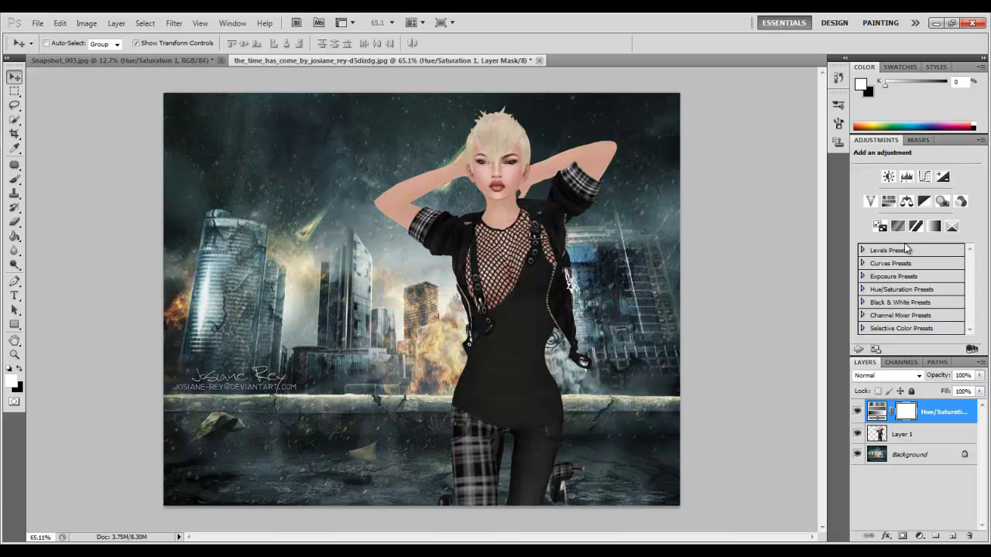
left_click(907, 203)
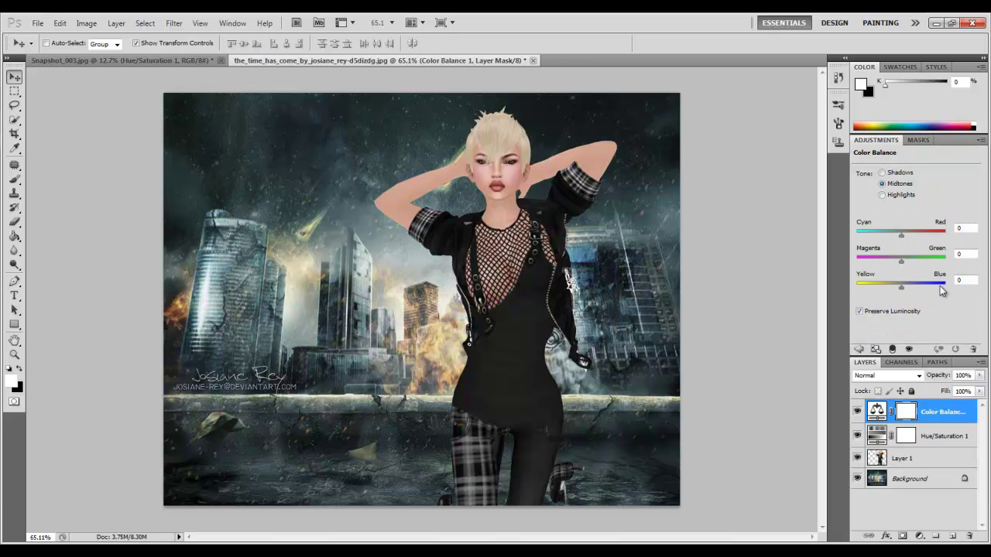
left_click_drag(901, 234, 871, 254)
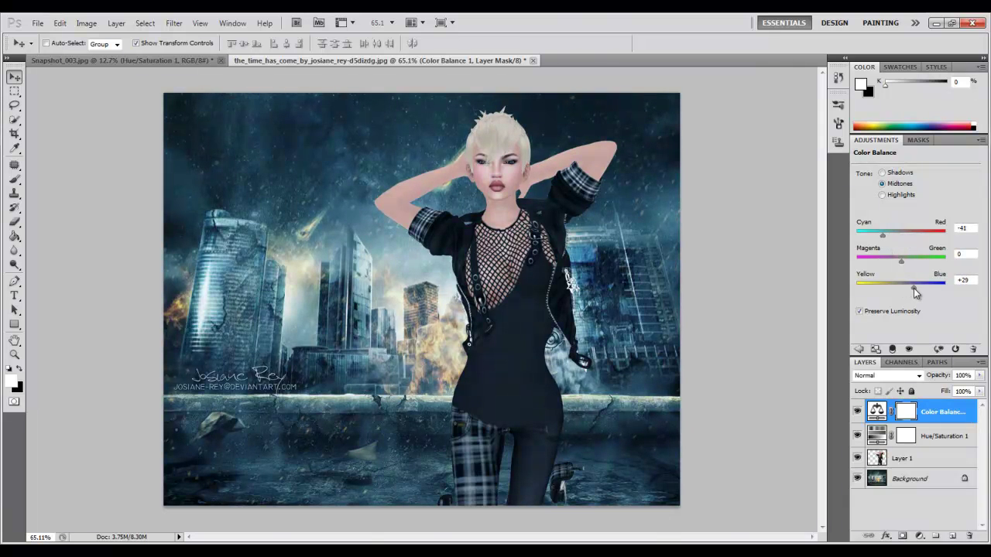
Step: Try merging the Color Balance and Hue/Saturation adjustment layers with the figure's Layer 1, and undo the merge
left_click(924, 446, "shift")
left_click(921, 460, "shift")
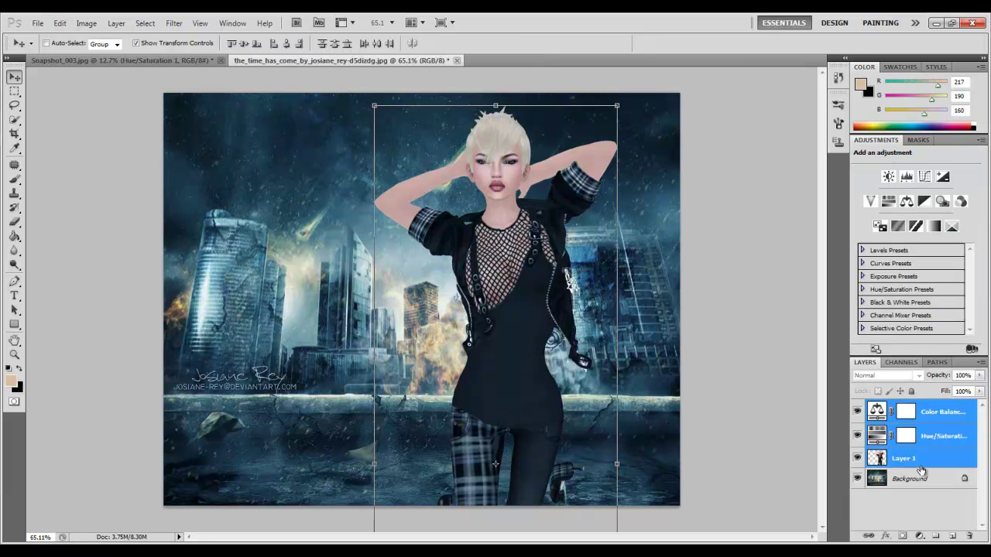
right_click(917, 464)
left_click(912, 423)
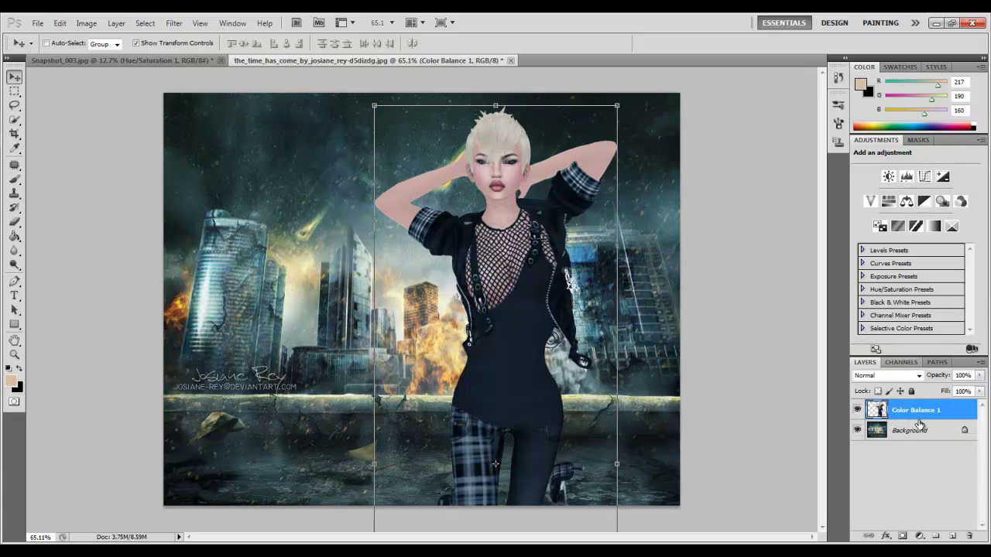
key("ctrl+z")
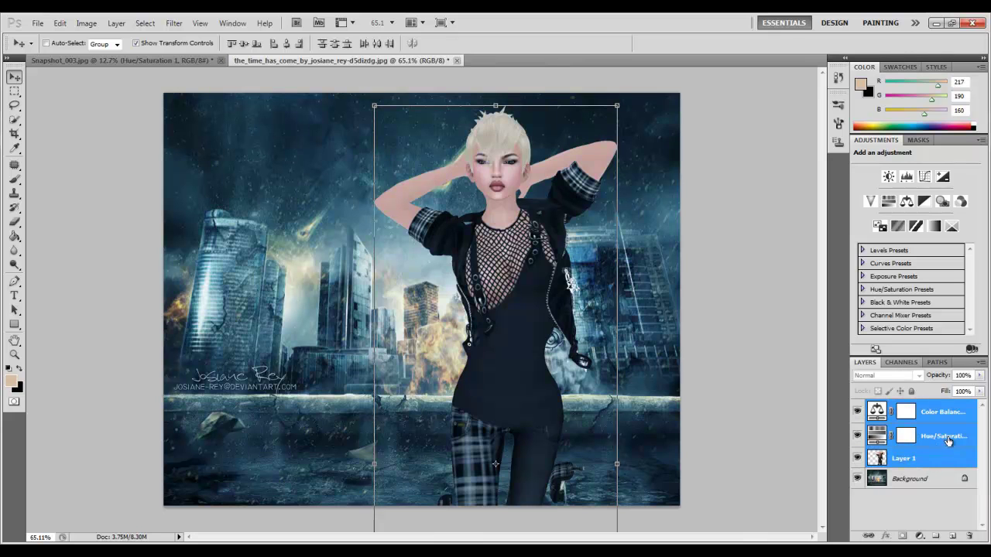
Step: Reopen the Color Balance and Hue/Saturation adjustment layers and review their slider settings
left_click(932, 470)
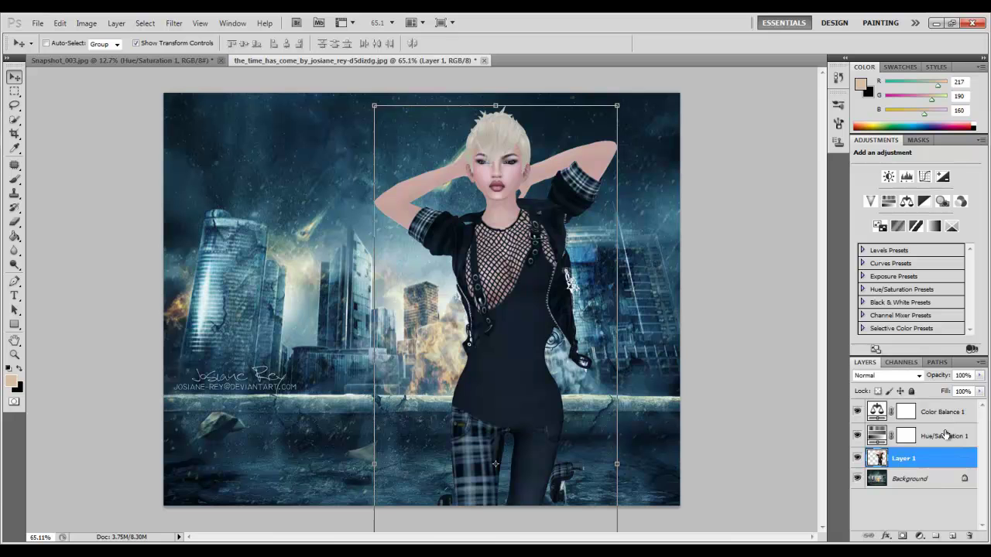
left_click(946, 438)
left_click(950, 419)
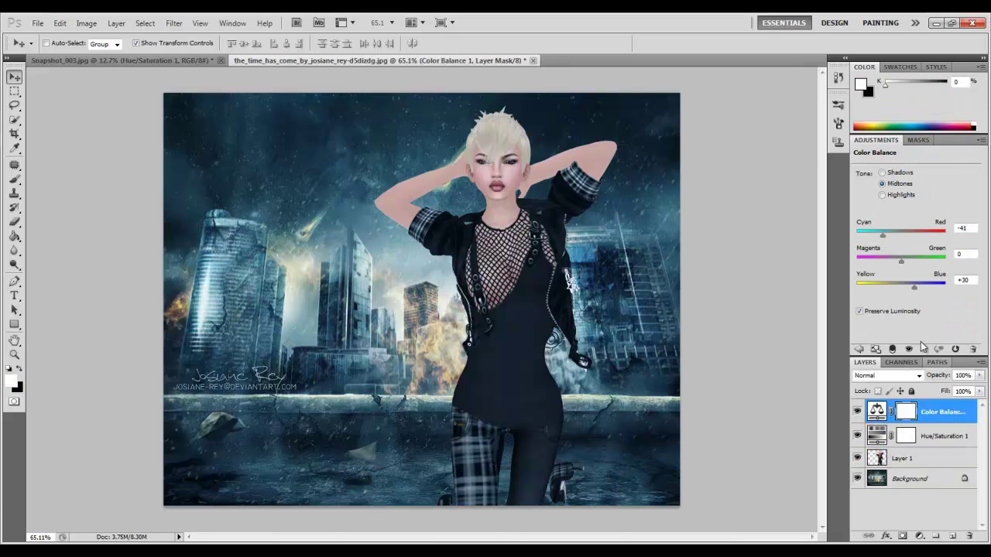
mouse_move(900, 263)
left_mouse_down()
mouse_move(919, 265)
mouse_move(886, 274)
mouse_move(899, 280)
left_mouse_up()
left_click(942, 440)
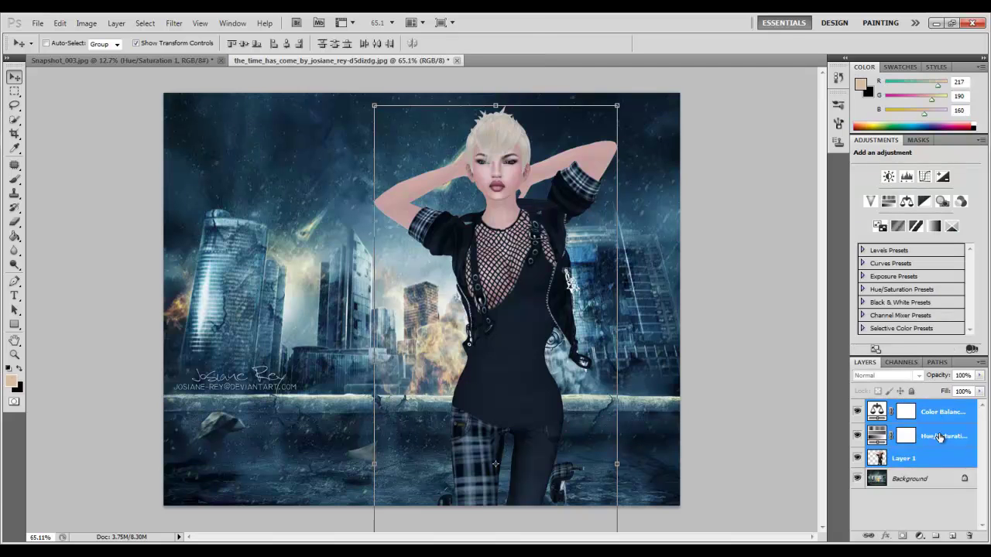
left_click_drag(894, 232, 897, 234)
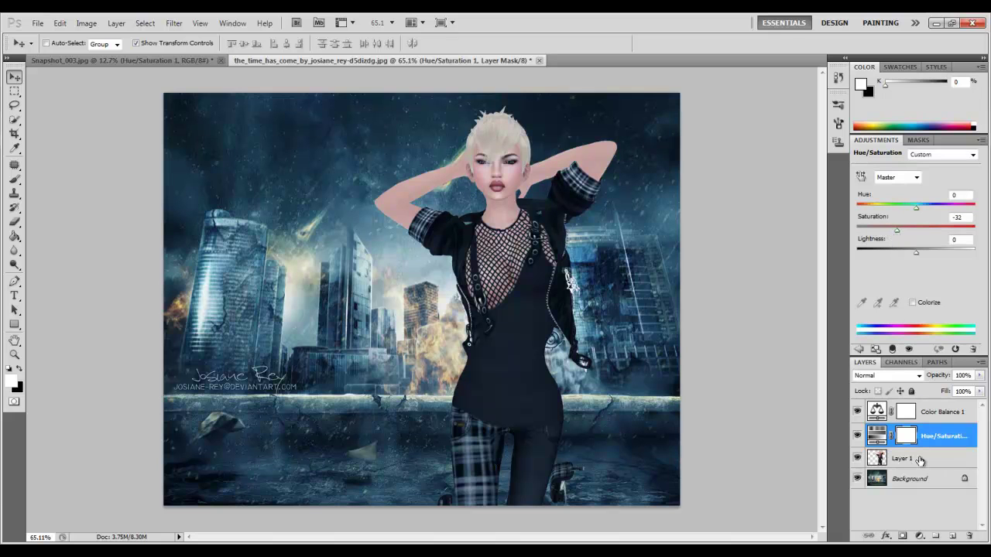
Step: Merge the Color Balance and Hue/Saturation adjustment layers with the figure's Layer 1 into a single layer
left_click(931, 415)
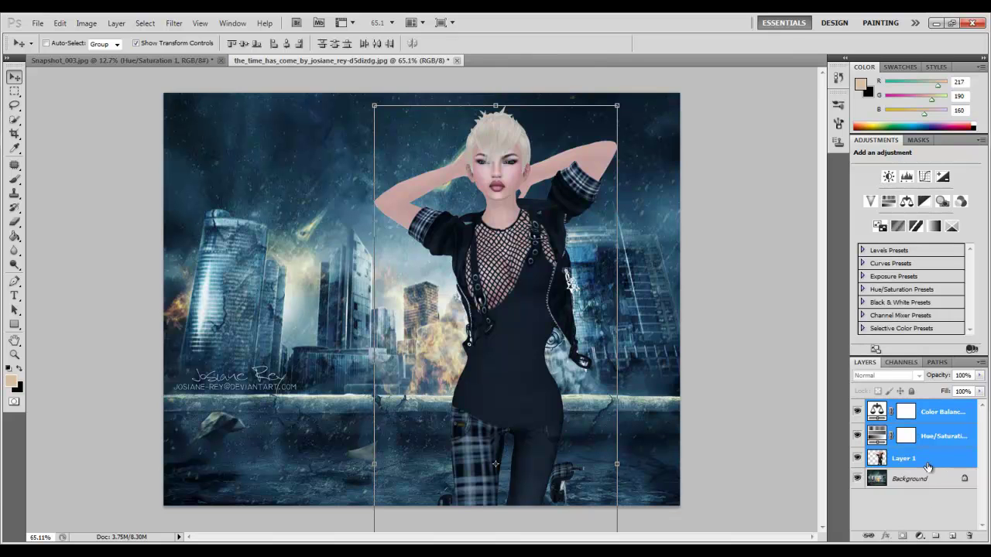
right_click(928, 467)
left_click(922, 418)
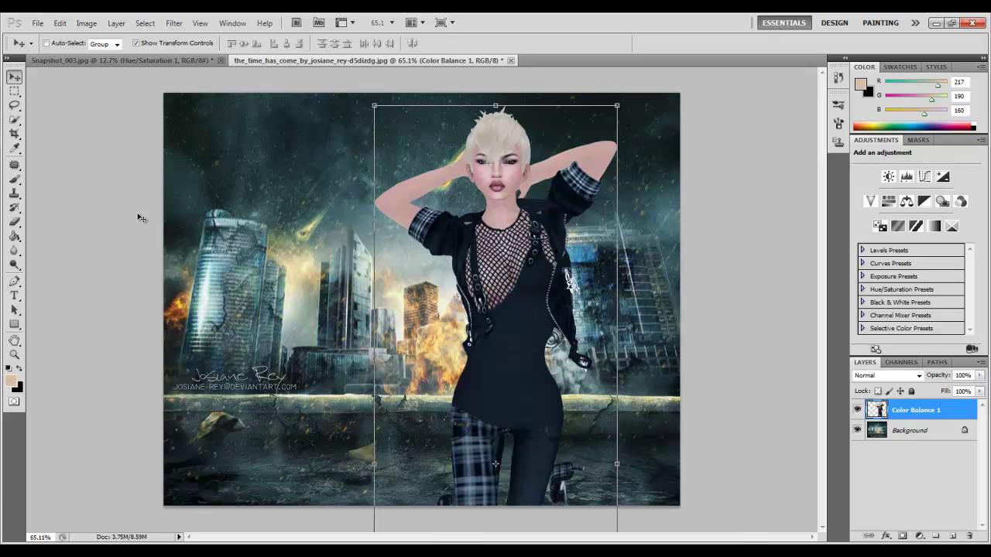
Step: Add a new empty layer above the figure and prepare the Brush tool with default black foreground and Normal mode
left_click(16, 183)
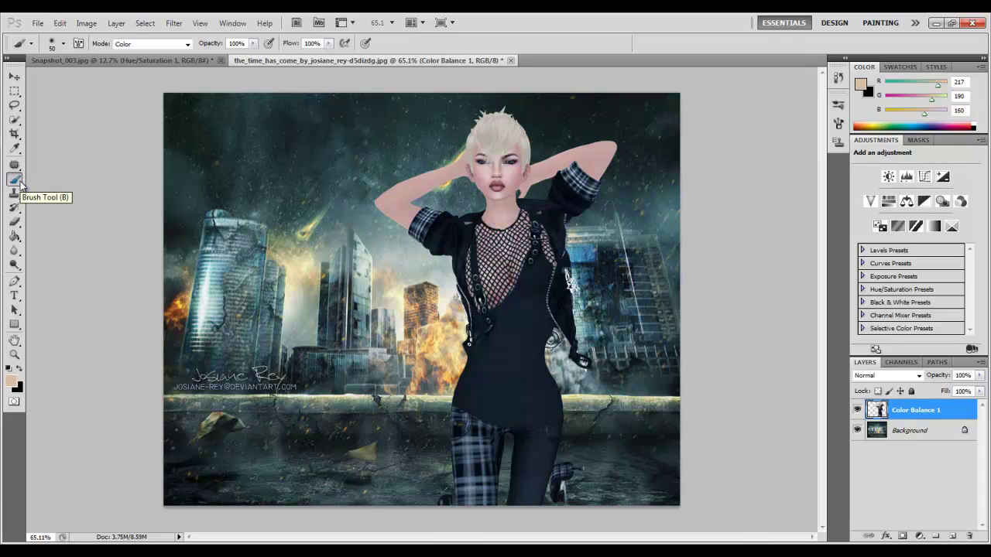
scroll(517, 186, "up", 8)
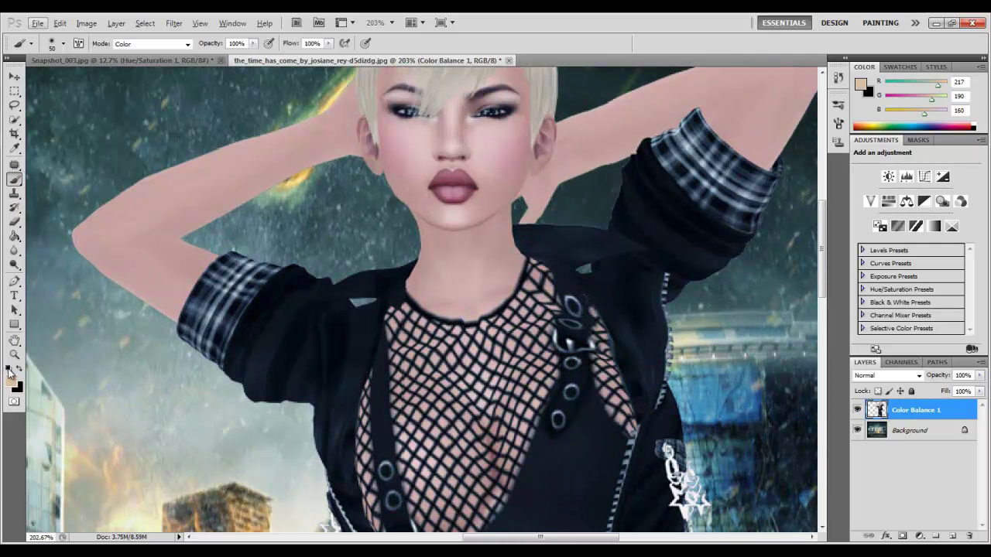
left_click(8, 370)
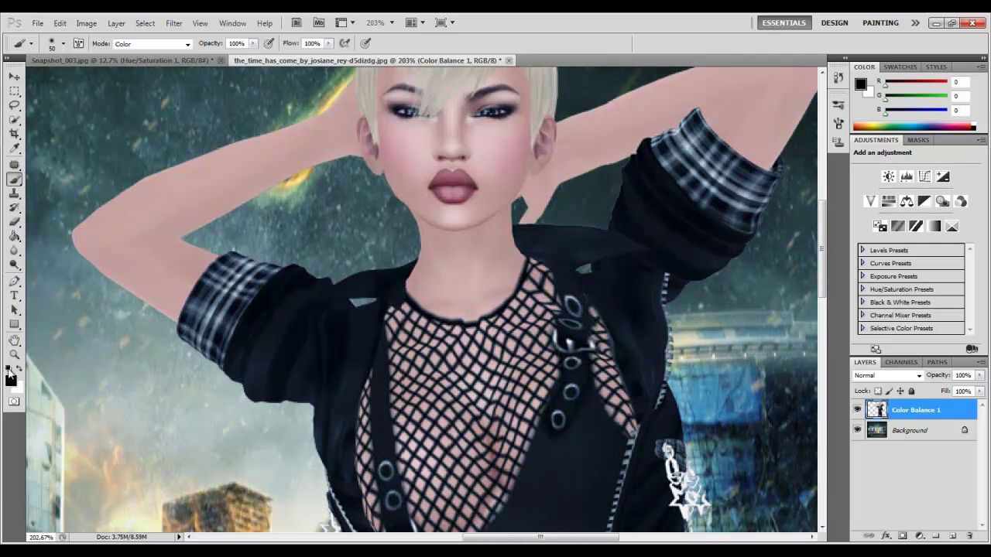
left_click(952, 535)
left_click(178, 45)
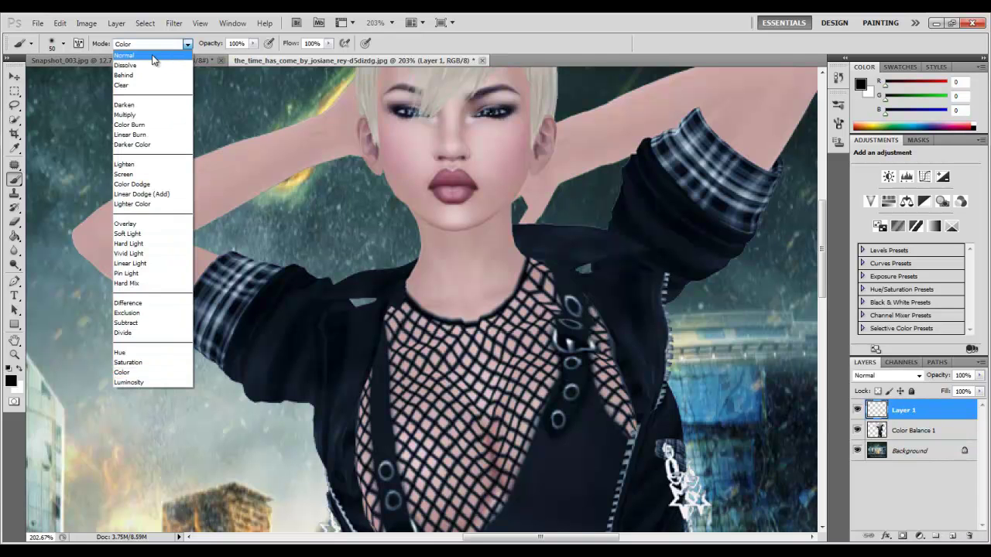
left_click(145, 62)
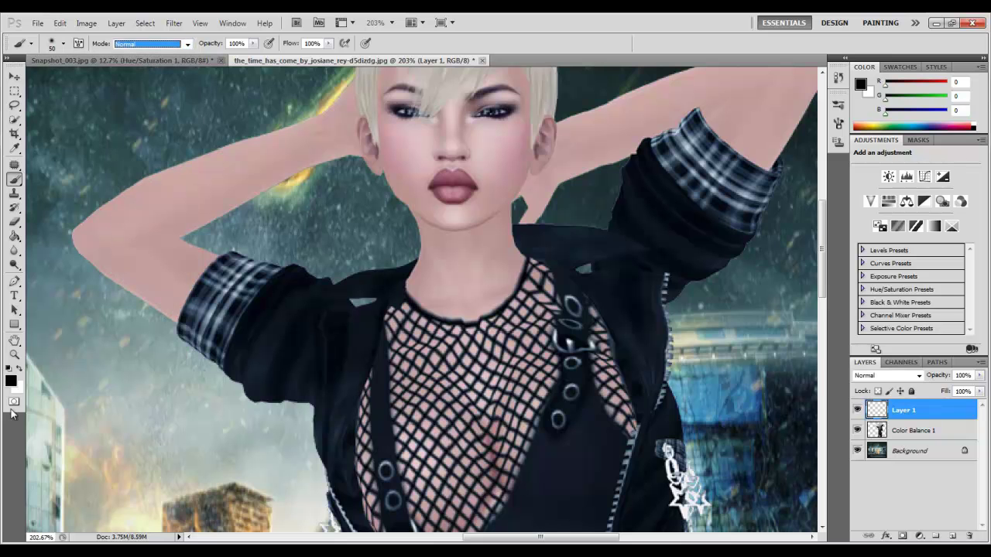
Step: Try strokes with the 50 px, 0% hardness brush over the figure's bent arm and undo them
left_click(63, 45)
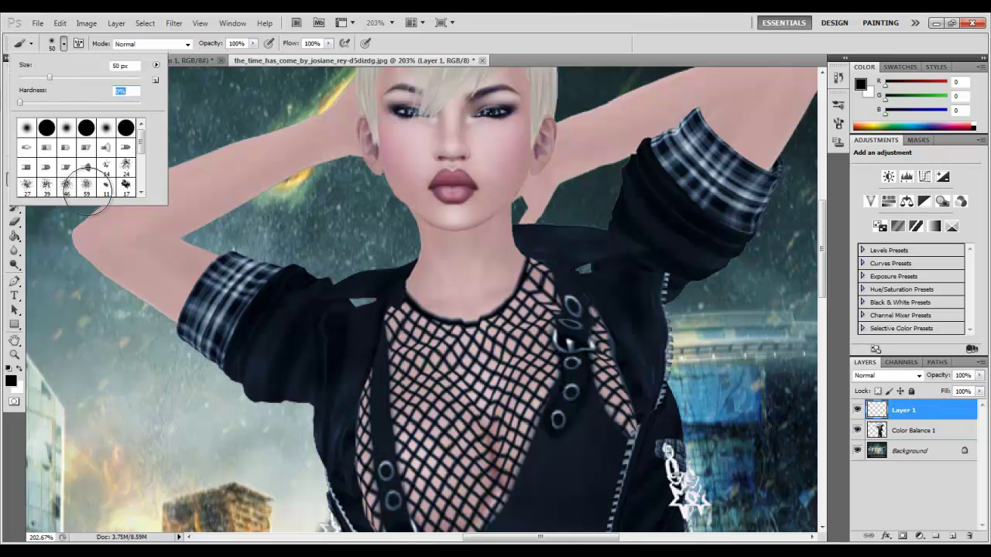
left_click_drag(210, 266, 155, 301)
key("ctrl+z")
mouse_move(170, 170)
left_mouse_down()
mouse_move(146, 214)
mouse_move(88, 325)
left_mouse_up()
key("ctrl+z")
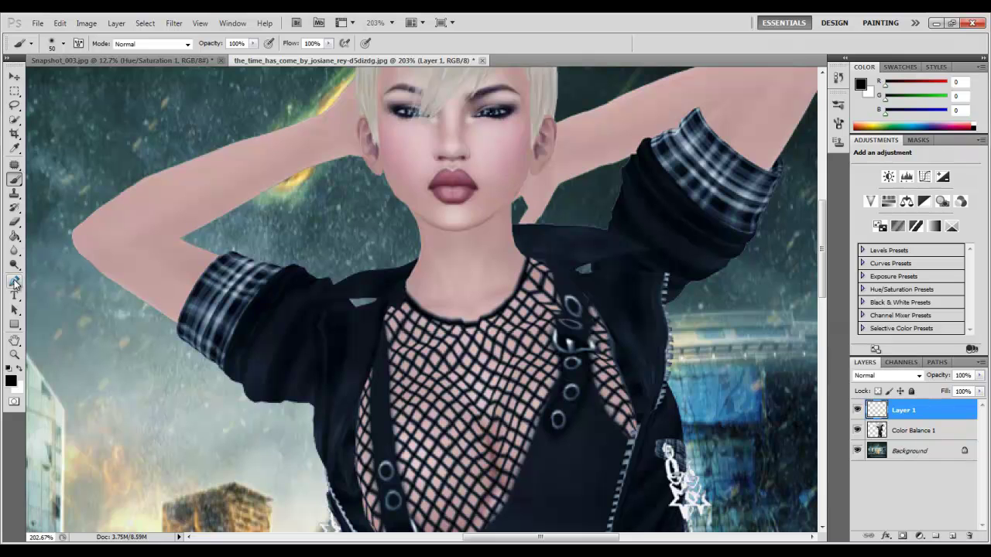
Step: Set the brush size to 30 px, opacity to 12% and flow to 13%
key("bracketleft")
key("bracketleft")
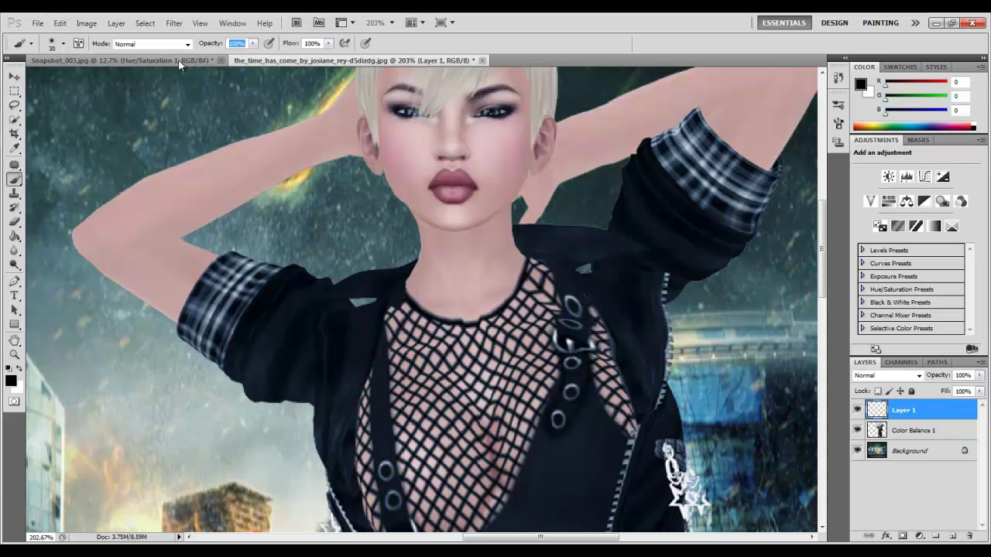
type("13")
key("Tab")
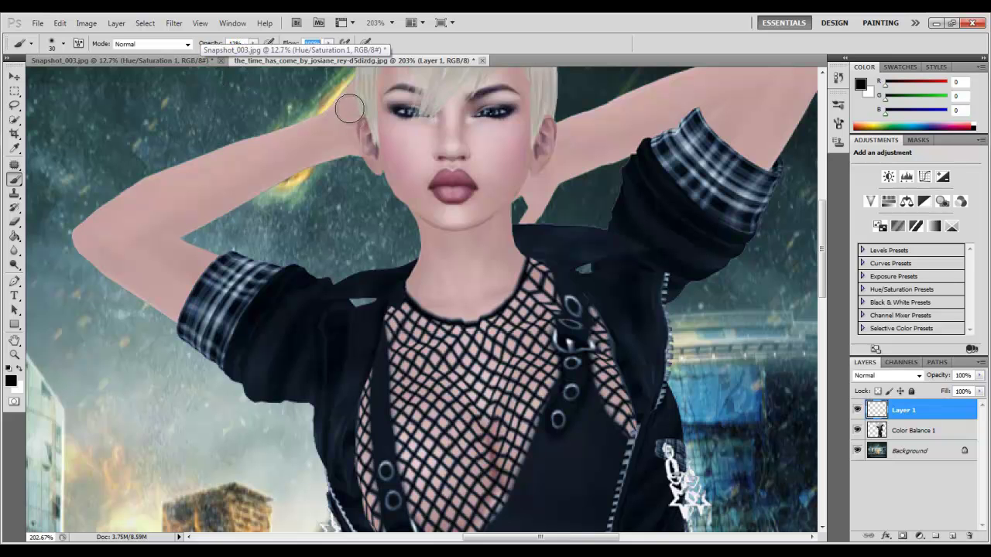
type("13")
key("Return")
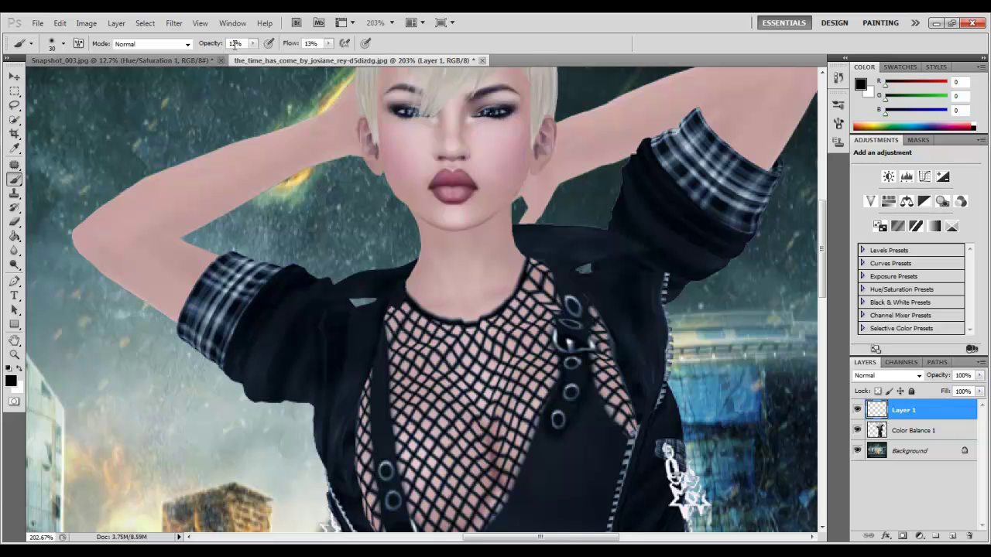
Step: Paint soft black shading on the new layer along the face's edges, cheeks, nose and around the eyes
scroll(526, 206, "up", 5)
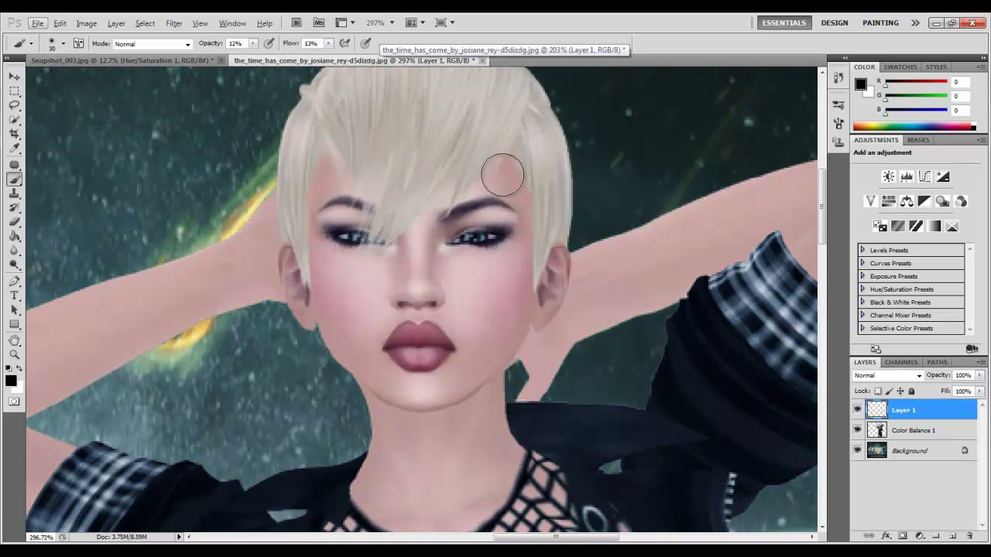
mouse_move(513, 303)
left_mouse_down()
mouse_move(458, 391)
mouse_move(520, 301)
mouse_move(414, 416)
left_mouse_up()
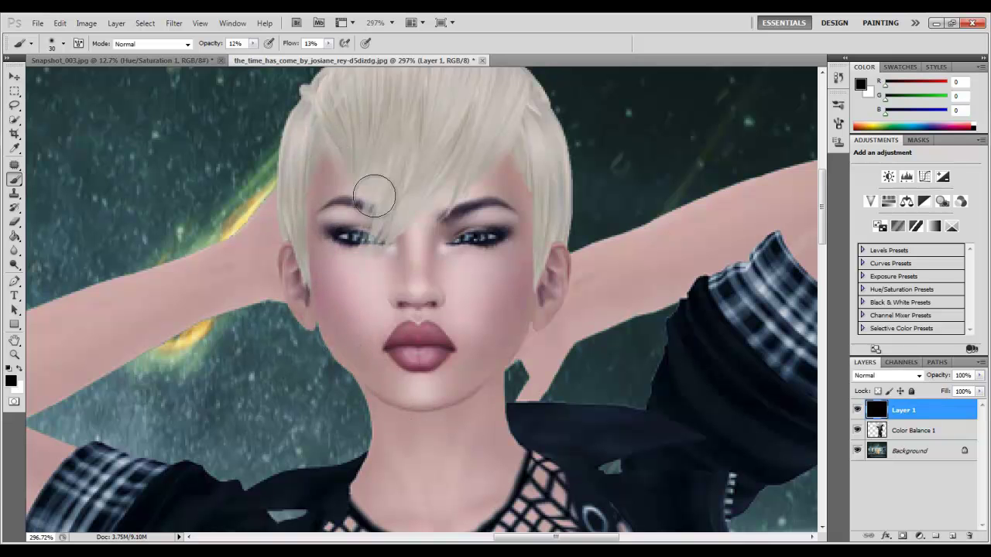
left_click_drag(408, 319, 444, 261)
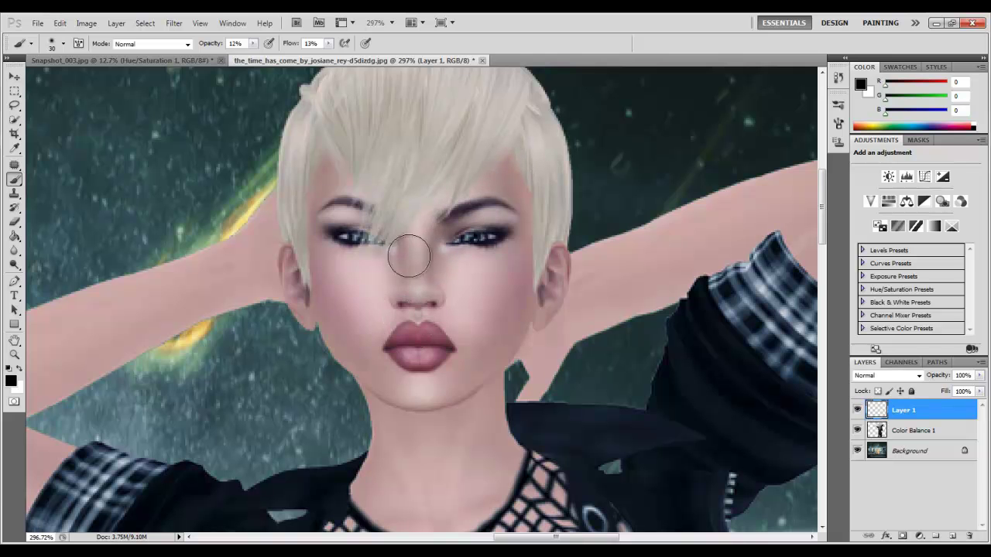
scroll(546, 318, "down", 3)
scroll(546, 318, "down", 1)
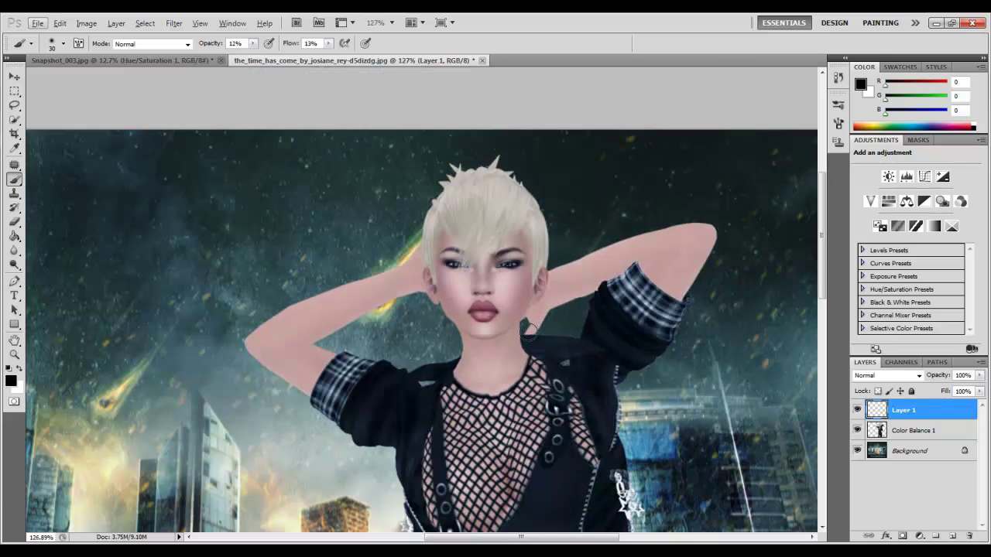
mouse_move(474, 270)
left_mouse_down()
mouse_move(438, 237)
mouse_move(445, 262)
left_mouse_up()
left_click(468, 274)
mouse_move(513, 274)
left_mouse_down()
mouse_move(500, 284)
mouse_move(519, 274)
left_mouse_up()
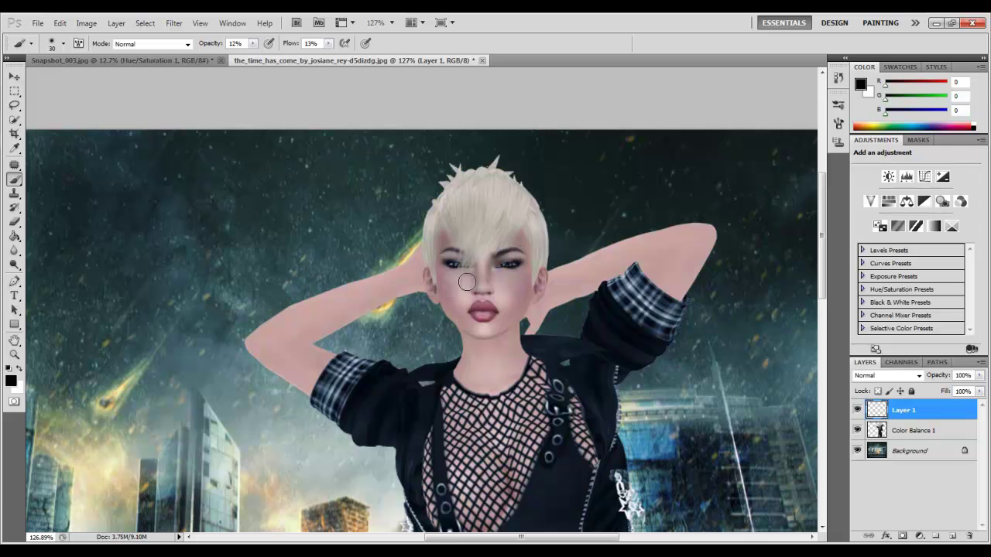
Step: Paint soft black shading over the neck below the chin and jawline on Layer 1
scroll(485, 304, "up", 8, "alt")
scroll(507, 409, "down", 3)
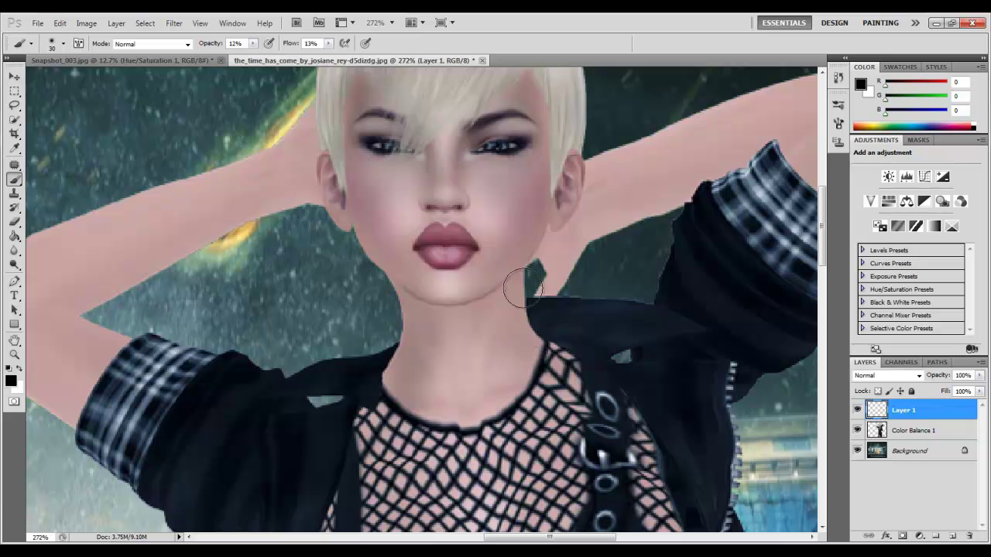
mouse_move(516, 336)
left_mouse_down()
mouse_move(507, 305)
mouse_move(531, 308)
mouse_move(525, 370)
mouse_move(488, 349)
mouse_move(502, 310)
mouse_move(439, 370)
mouse_move(409, 354)
mouse_move(394, 367)
mouse_move(502, 391)
mouse_move(541, 376)
mouse_move(466, 375)
mouse_move(430, 353)
mouse_move(395, 394)
mouse_move(455, 366)
mouse_move(491, 393)
mouse_move(451, 391)
mouse_move(438, 371)
mouse_move(494, 383)
mouse_move(431, 350)
mouse_move(483, 379)
mouse_move(483, 333)
left_mouse_up()
scroll(483, 332, "down", 5)
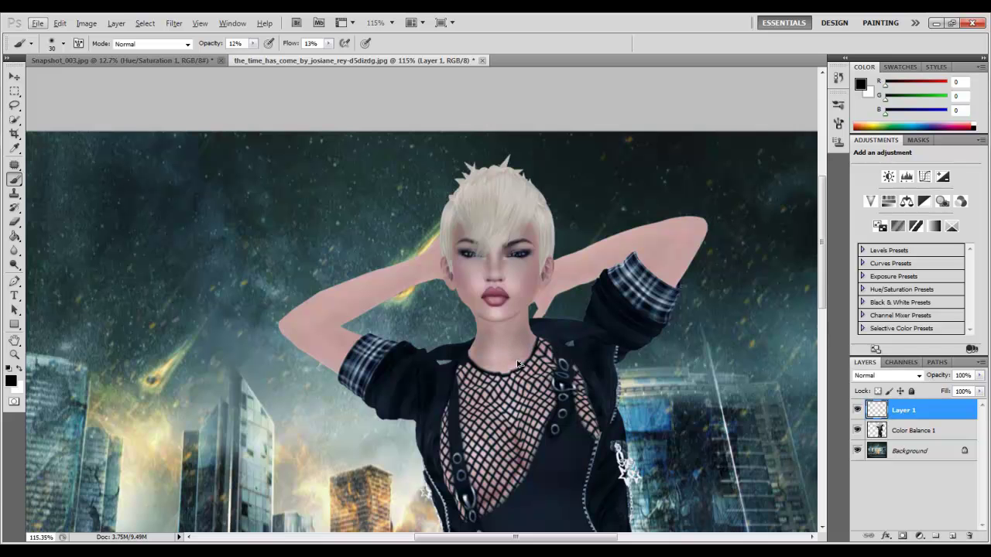
scroll(517, 362, "up", 5)
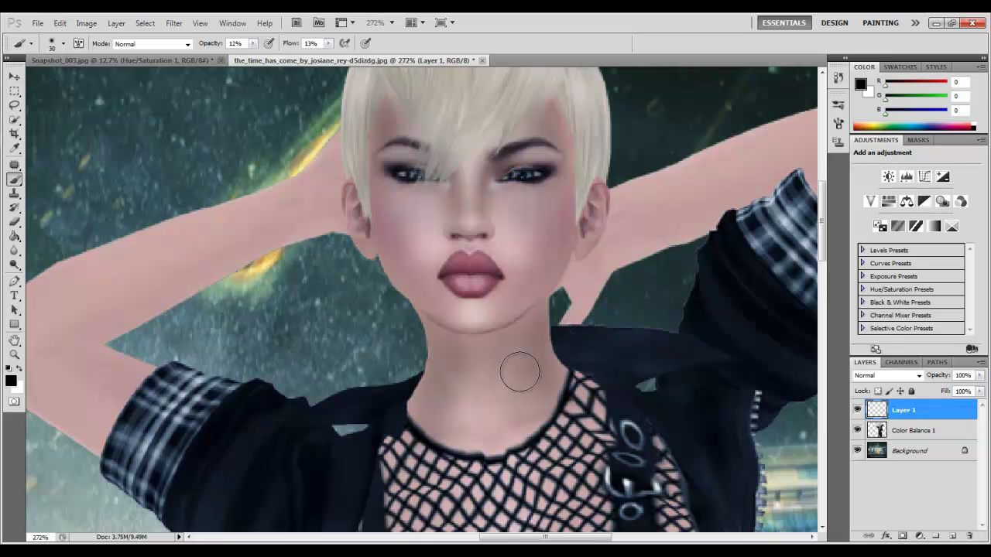
left_click_drag(507, 368, 466, 347)
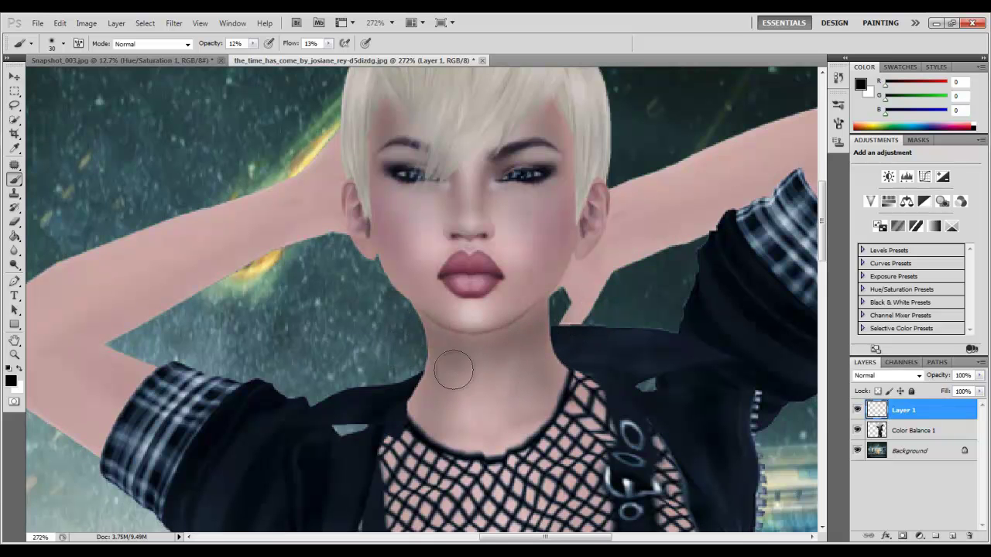
key("alt+BackSpace")
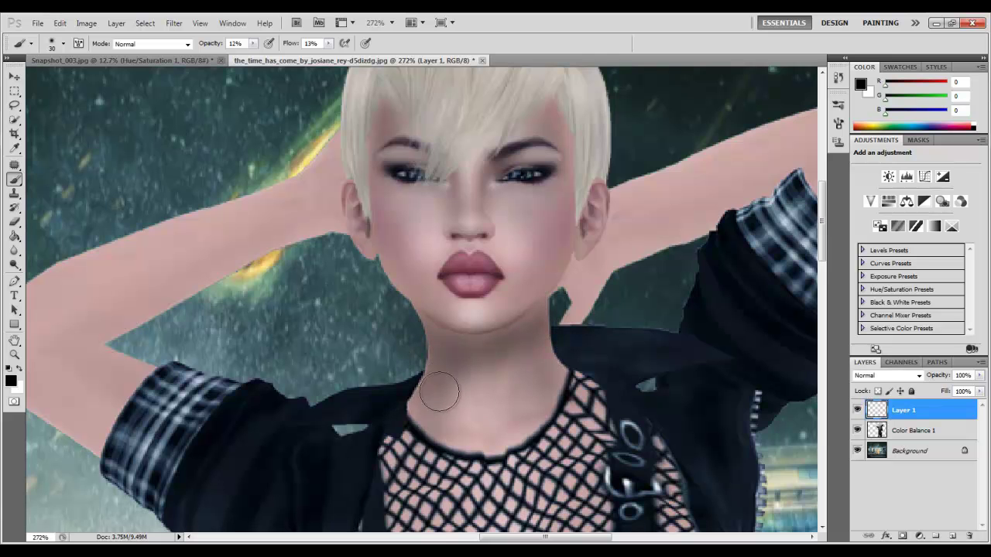
key("ctrl+z")
Step: Try erasing the neck shading with a 40 px hard-edged Eraser and undo the stroke
scroll(434, 438, "down", 3)
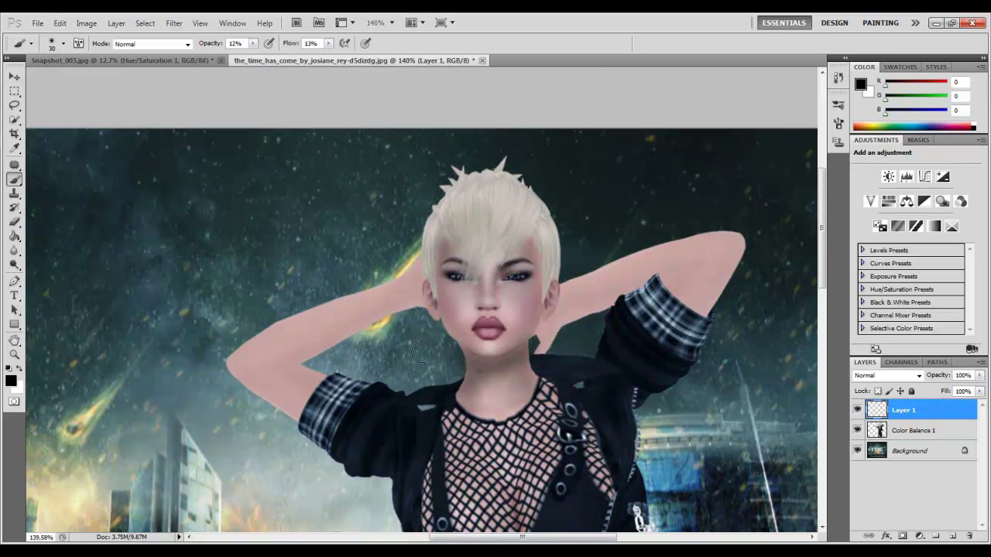
scroll(519, 410, "down", 2)
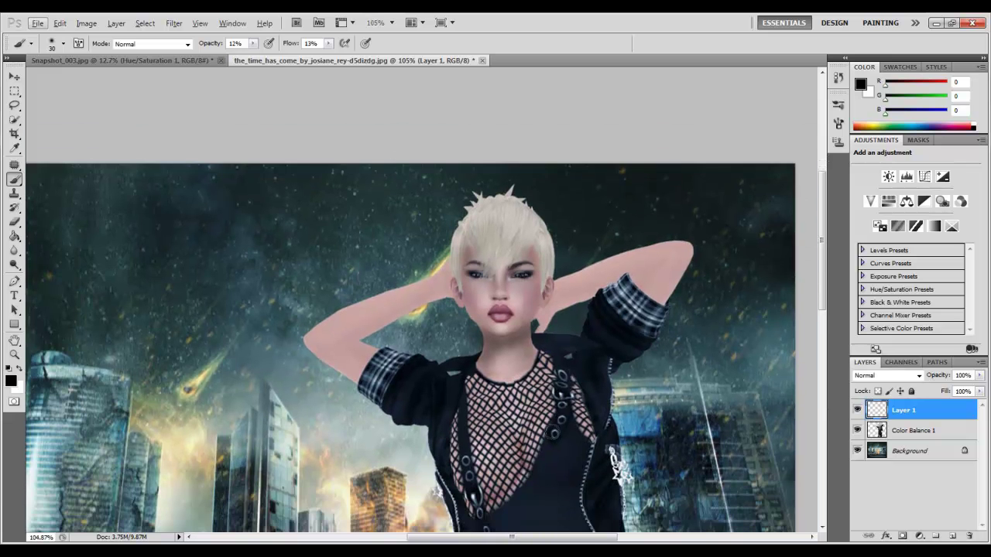
scroll(549, 440, "down", 2)
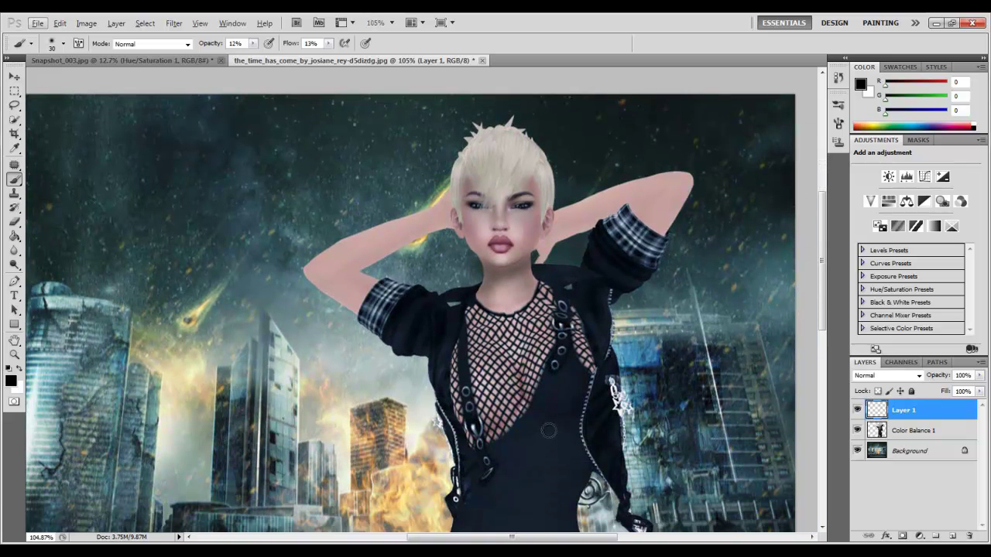
scroll(846, 264, "down", 12)
scroll(755, 283, "up", 6)
scroll(729, 310, "up", 6)
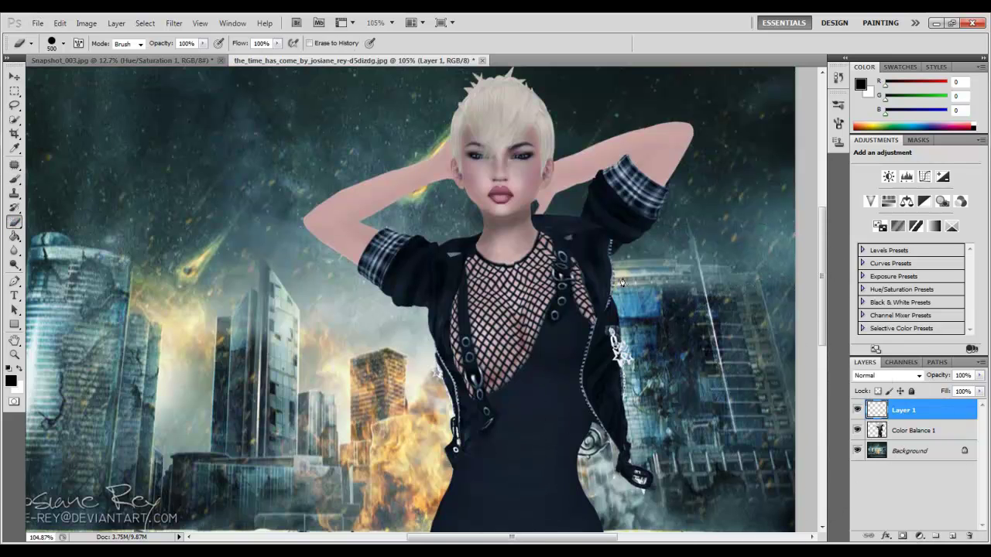
key("p")
key("b")
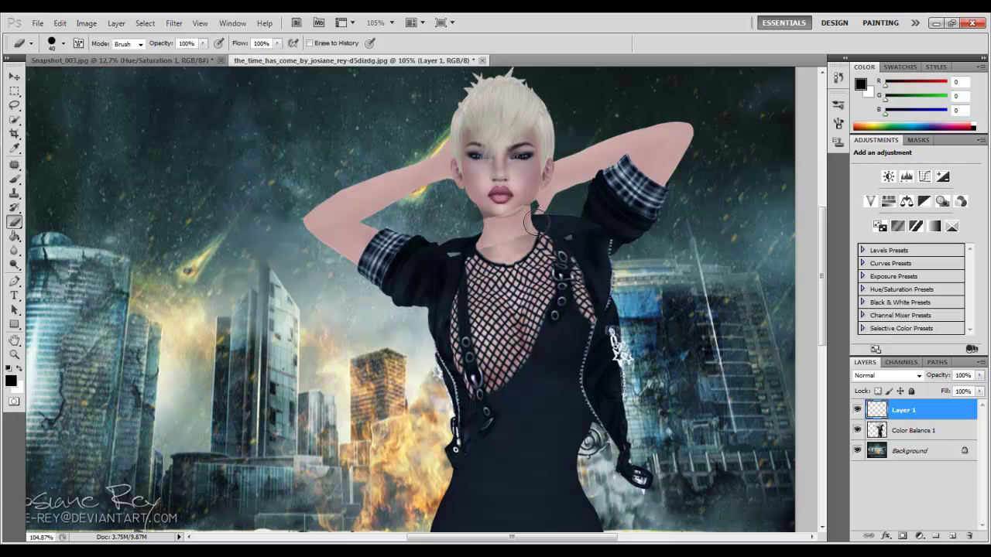
mouse_move(545, 214)
left_mouse_down()
mouse_move(483, 230)
mouse_move(521, 209)
mouse_move(503, 224)
mouse_move(526, 230)
left_mouse_up()
key("ctrl+z")
Step: Give the 40 px Eraser a soft-edged tip and erase the shading over the eyes and nose
left_click(63, 43)
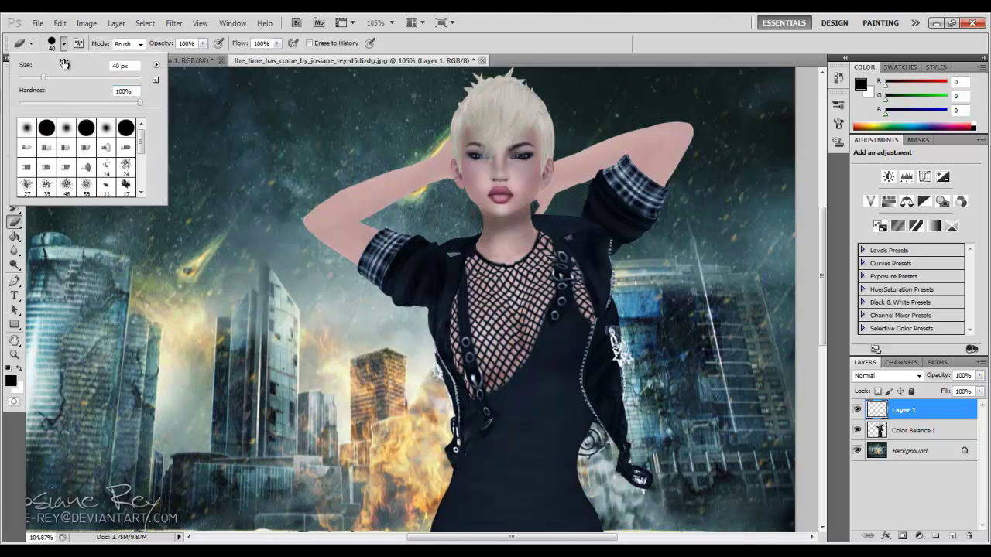
key("Return")
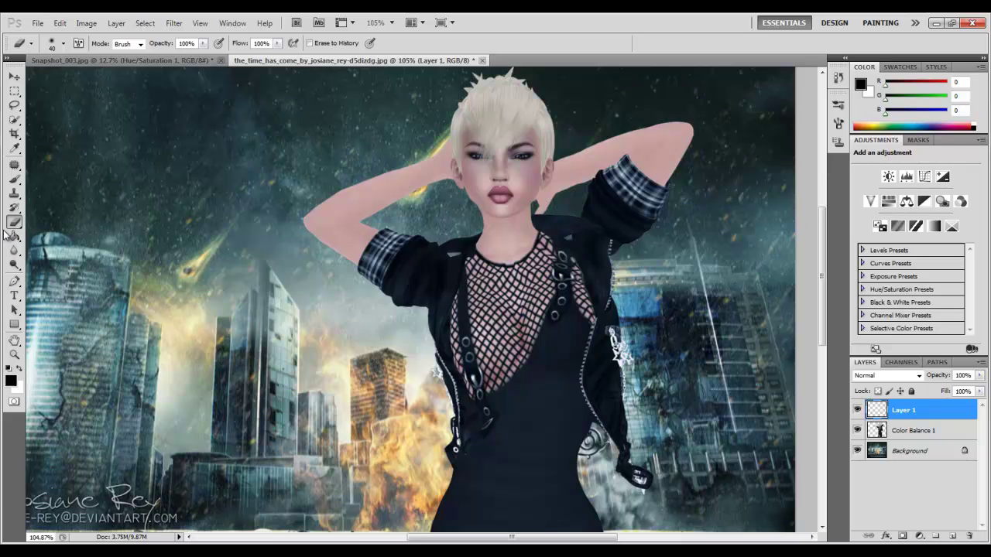
left_click_drag(522, 154, 503, 161)
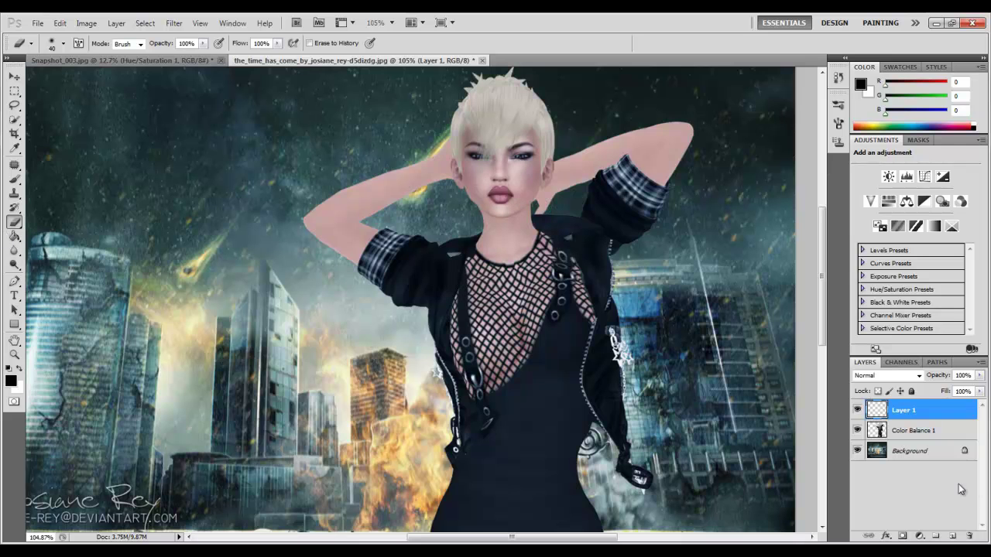
Step: Delete the painted shading layer and add a new empty layer above the figure
key("Delete")
left_click(950, 536)
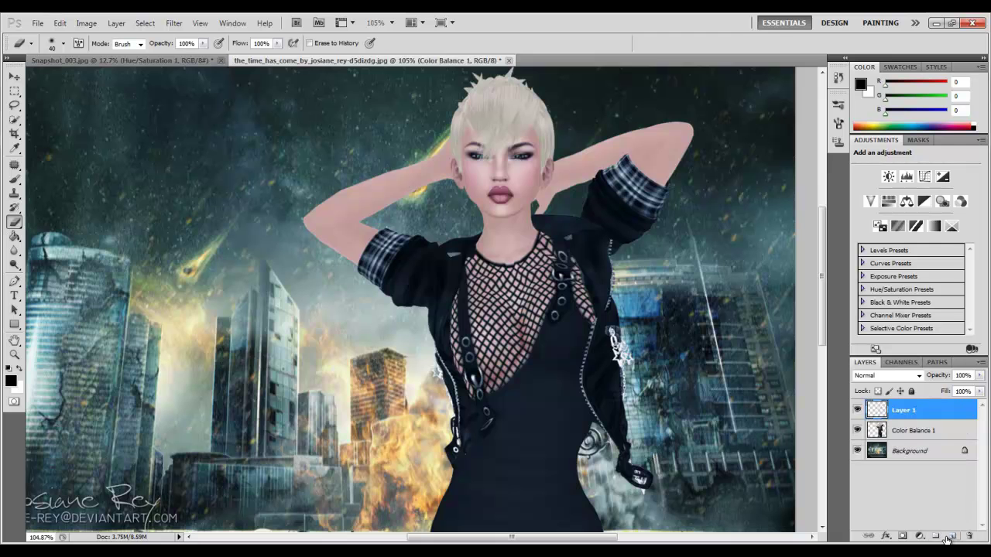
Step: Paint faint black shading along both sides of the face and the jawline using a 30 px Brush at 12% opacity and 13% flow
scroll(634, 160, "up", 5)
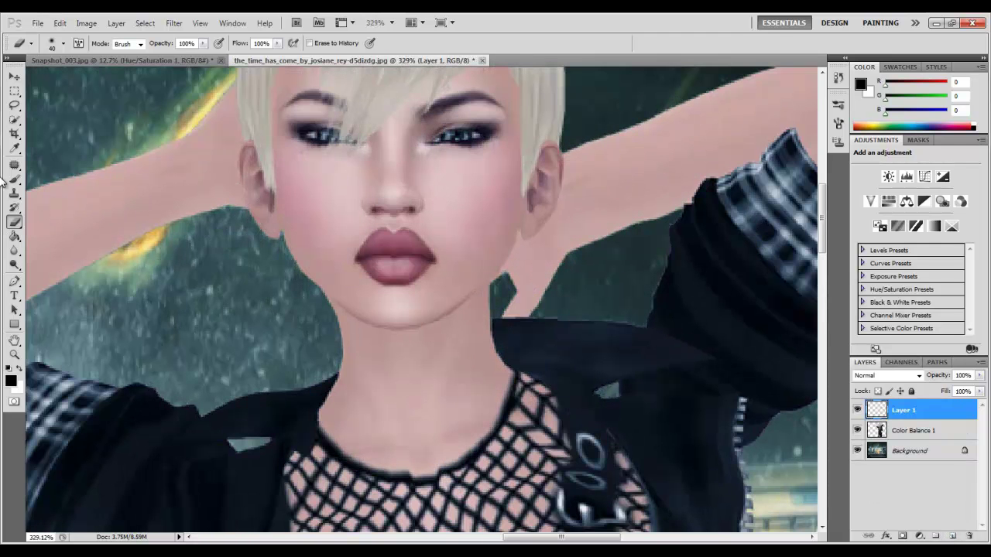
left_click(11, 179)
scroll(449, 225, "up", 3)
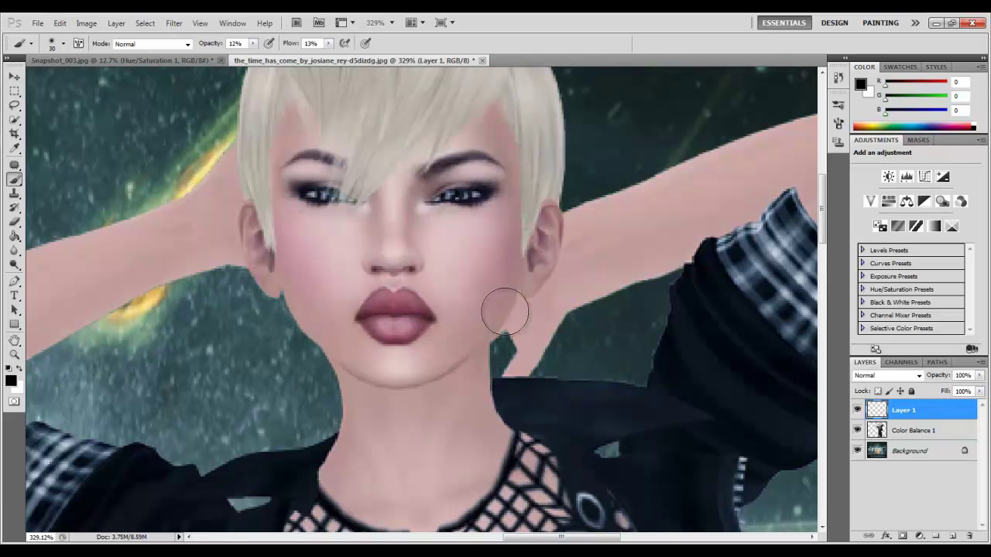
mouse_move(439, 383)
left_mouse_down()
mouse_move(505, 303)
mouse_move(407, 376)
mouse_move(515, 202)
mouse_move(451, 345)
mouse_move(493, 226)
left_mouse_up()
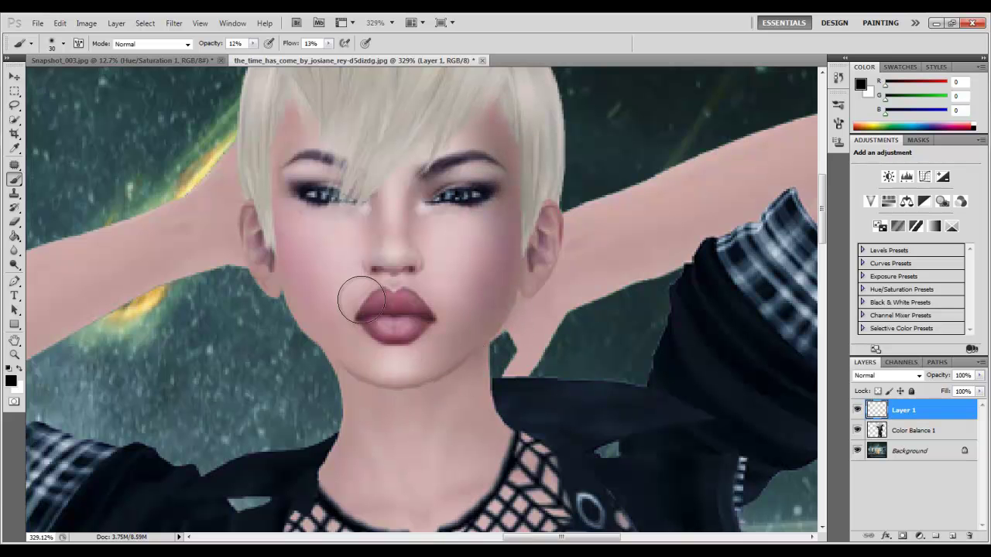
left_click_drag(277, 122, 277, 172)
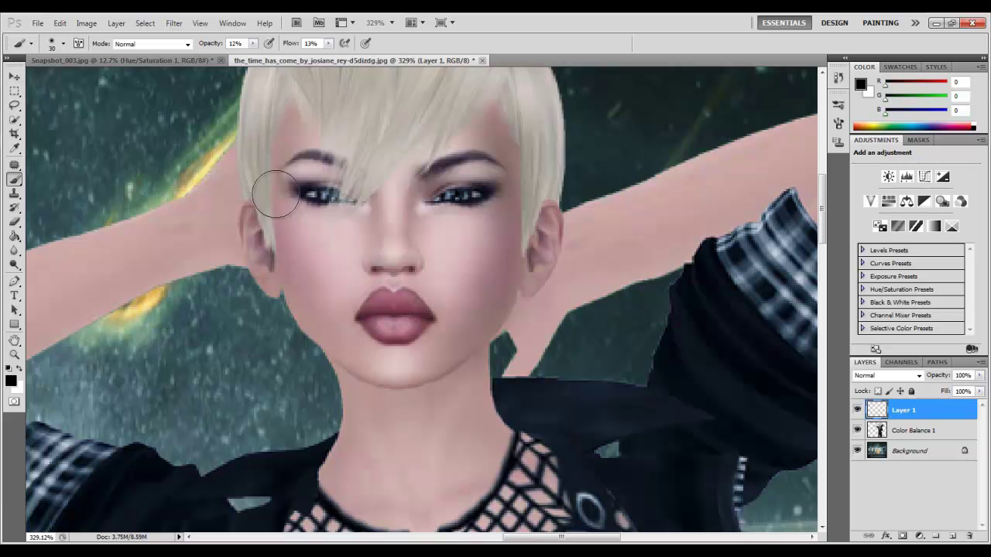
left_click_drag(305, 232, 355, 422)
left_click_drag(271, 254, 376, 402)
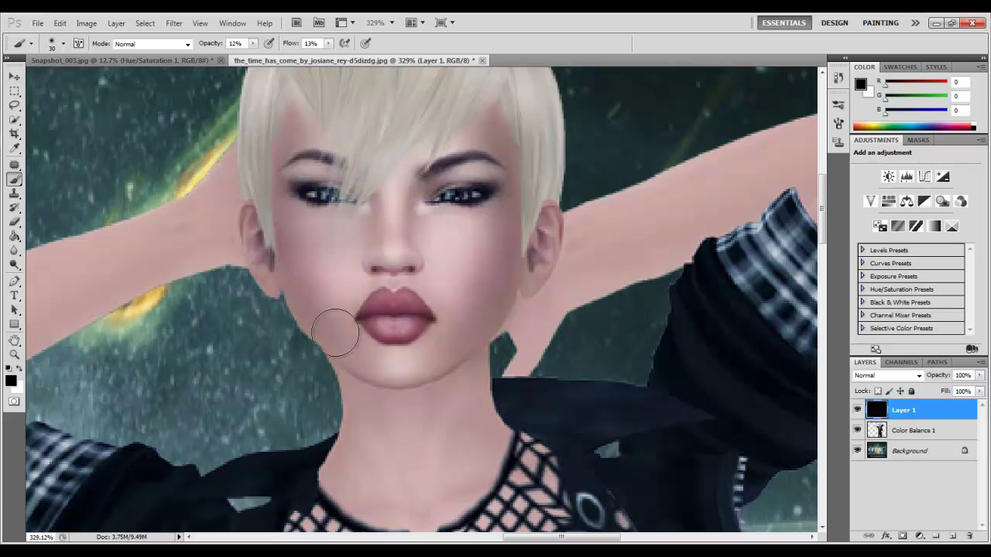
left_click(456, 231)
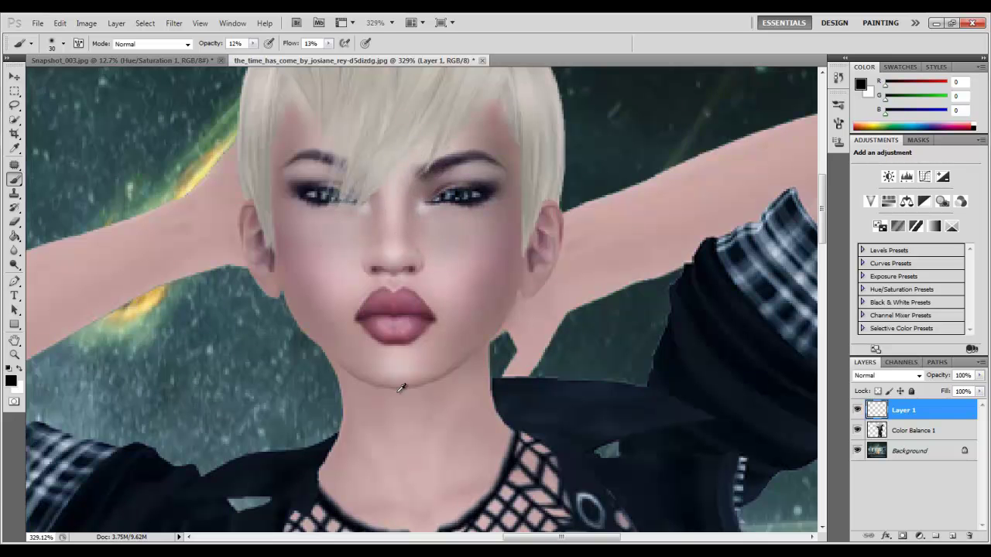
Step: Paint soft black shading along the inner edge of the forearm beside the meteor
scroll(507, 352, "down", 3)
scroll(510, 356, "down", 4)
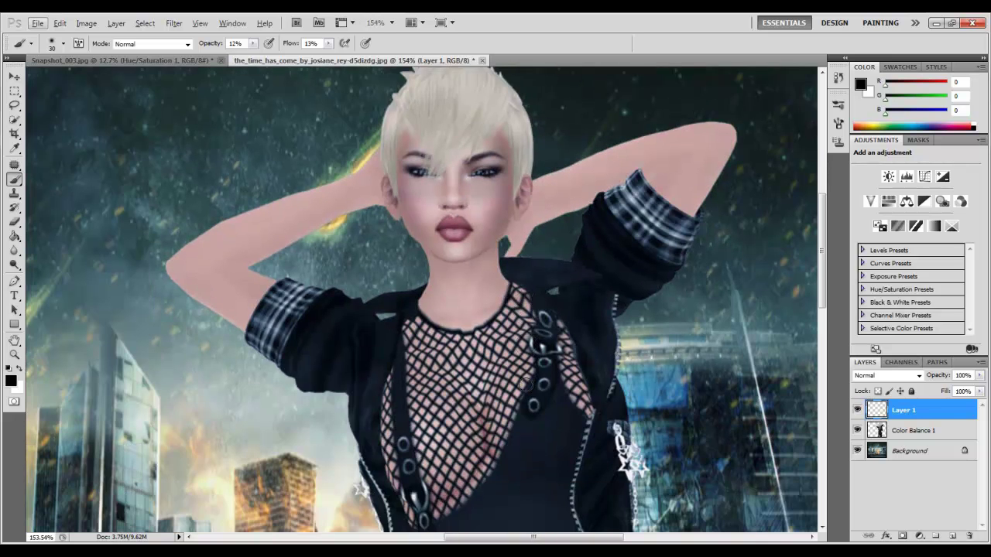
scroll(510, 363, "up", 4)
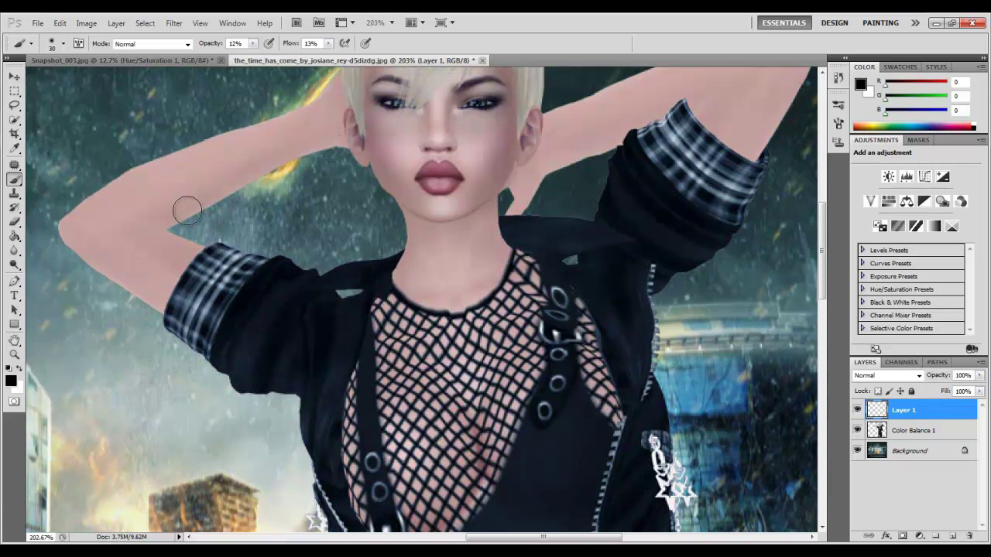
left_click_drag(172, 207, 259, 175)
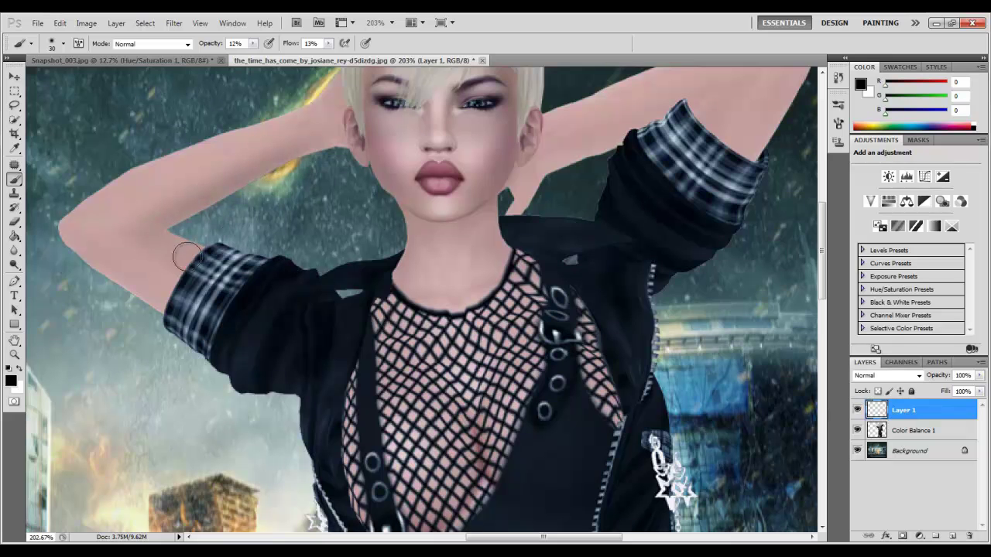
Step: Shade the raised arm above the plaid cuff along its lower edge, elbow and upper edge with soft black strokes
scroll(605, 163, "up", 2)
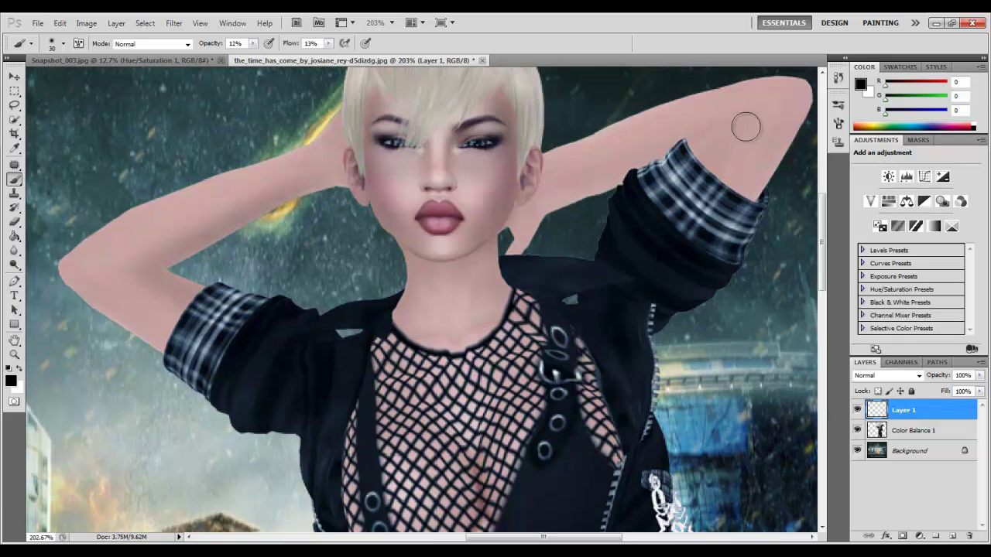
mouse_move(704, 132)
left_mouse_down()
mouse_move(538, 198)
mouse_move(671, 147)
left_mouse_up()
mouse_move(605, 191)
left_mouse_down()
mouse_move(562, 209)
mouse_move(687, 144)
mouse_move(560, 204)
left_mouse_up()
mouse_move(761, 138)
left_mouse_down()
mouse_move(736, 123)
mouse_move(708, 151)
mouse_move(741, 110)
mouse_move(525, 206)
left_mouse_up()
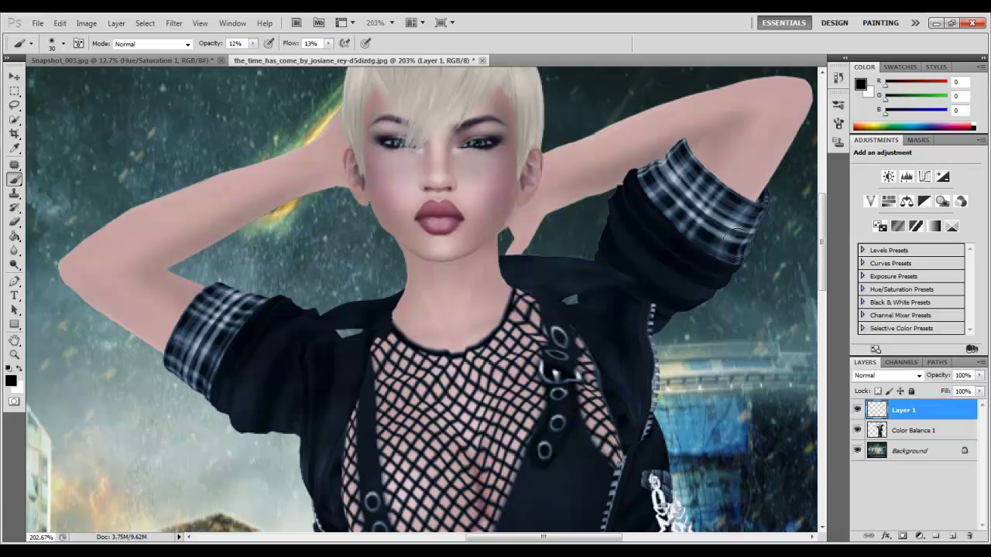
mouse_move(761, 197)
left_mouse_down()
mouse_move(794, 114)
mouse_move(764, 164)
mouse_move(795, 75)
mouse_move(794, 106)
mouse_move(755, 183)
mouse_move(780, 125)
left_mouse_up()
mouse_move(738, 159)
left_mouse_down()
mouse_move(794, 79)
mouse_move(627, 119)
mouse_move(740, 87)
mouse_move(823, 83)
mouse_move(663, 102)
mouse_move(702, 79)
left_mouse_up()
mouse_move(789, 75)
left_mouse_down()
mouse_move(608, 123)
mouse_move(570, 138)
mouse_move(692, 94)
mouse_move(553, 169)
left_mouse_up()
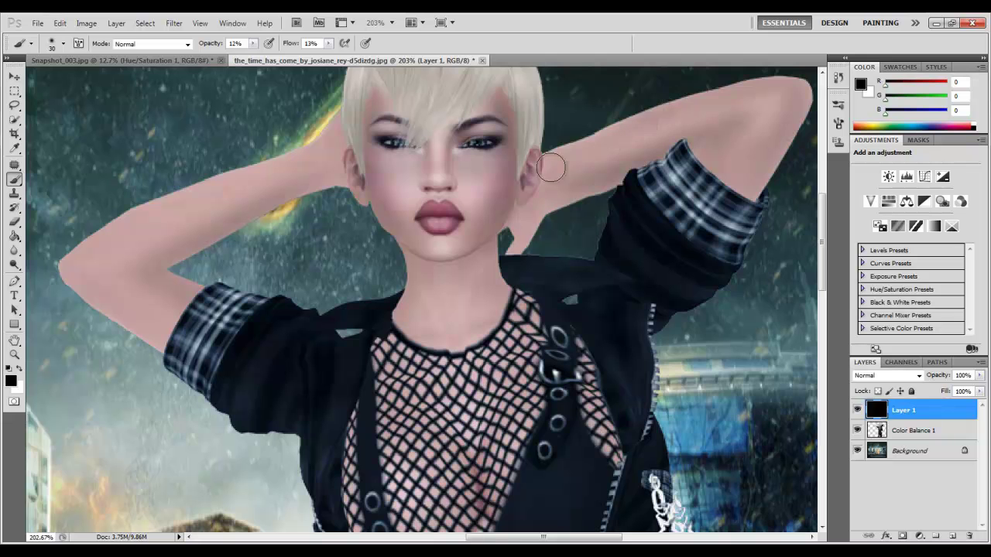
Step: Add soft black shading to the upper edge of the meteor-side forearm up to the wrist and hair
scroll(716, 192, "down", 1)
scroll(713, 192, "down", 2)
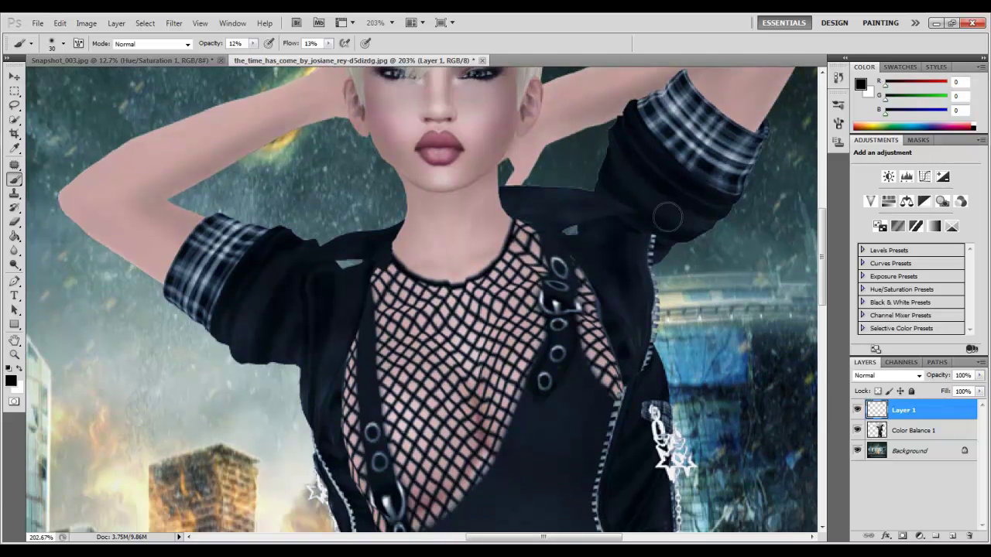
scroll(427, 228, "up", 3)
left_click(310, 159)
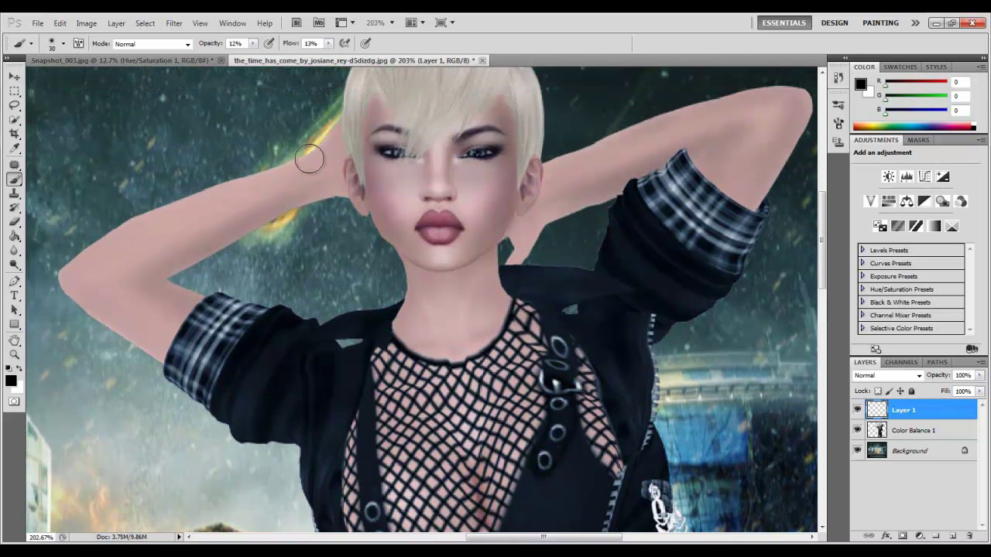
mouse_move(260, 175)
left_mouse_down()
mouse_move(73, 256)
mouse_move(146, 207)
mouse_move(81, 268)
mouse_move(84, 305)
mouse_move(184, 357)
mouse_move(71, 275)
mouse_move(184, 358)
mouse_move(135, 337)
mouse_move(26, 246)
mouse_move(48, 283)
mouse_move(280, 193)
mouse_move(121, 256)
mouse_move(352, 147)
left_mouse_up()
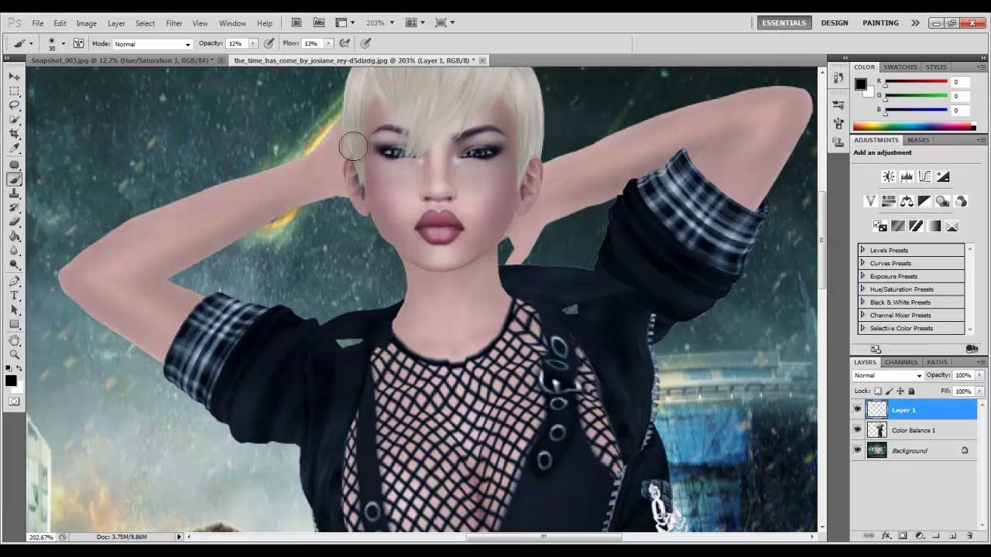
Step: Review the shading on the face, neck and arms up close and against the whole composite
scroll(480, 310, "down", 4)
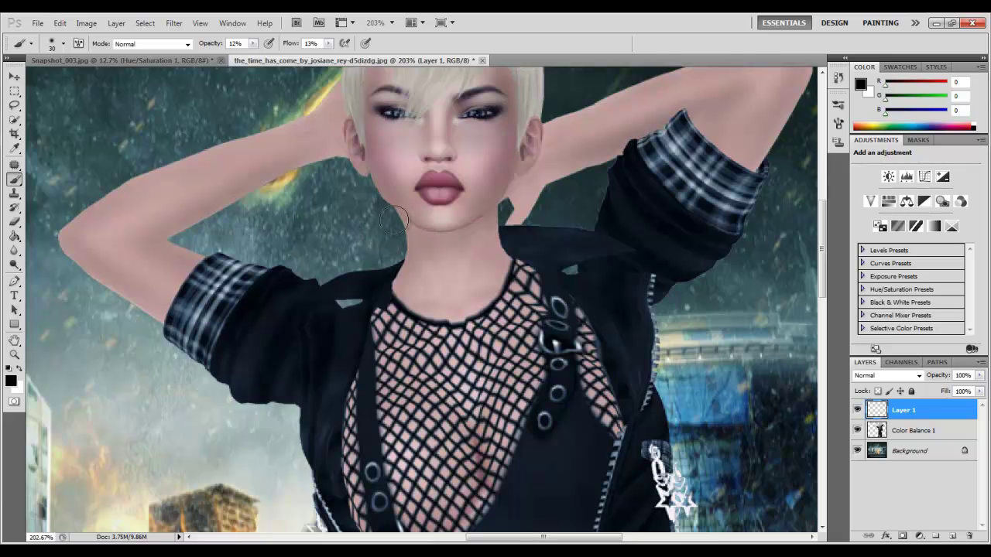
scroll(643, 344, "down", 2)
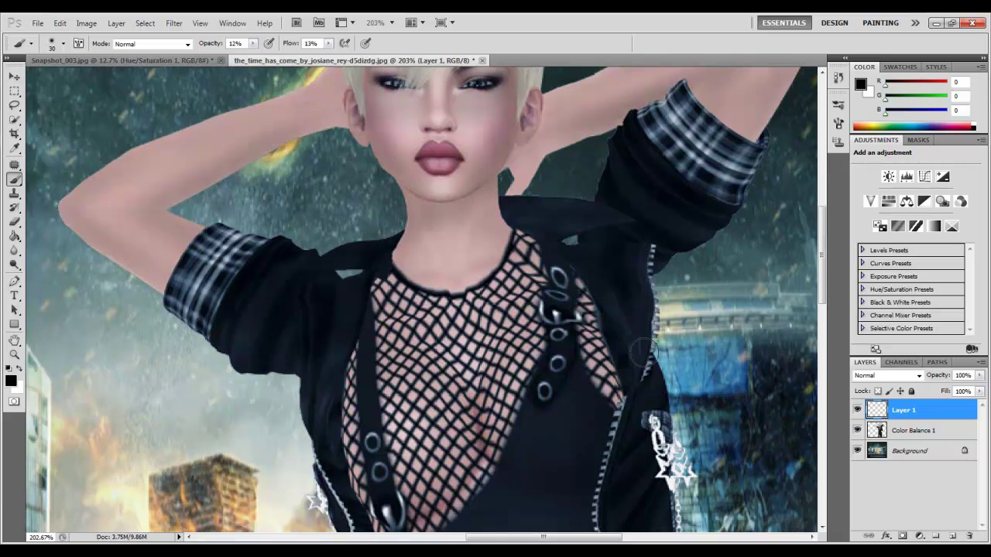
scroll(616, 343, "down", 7)
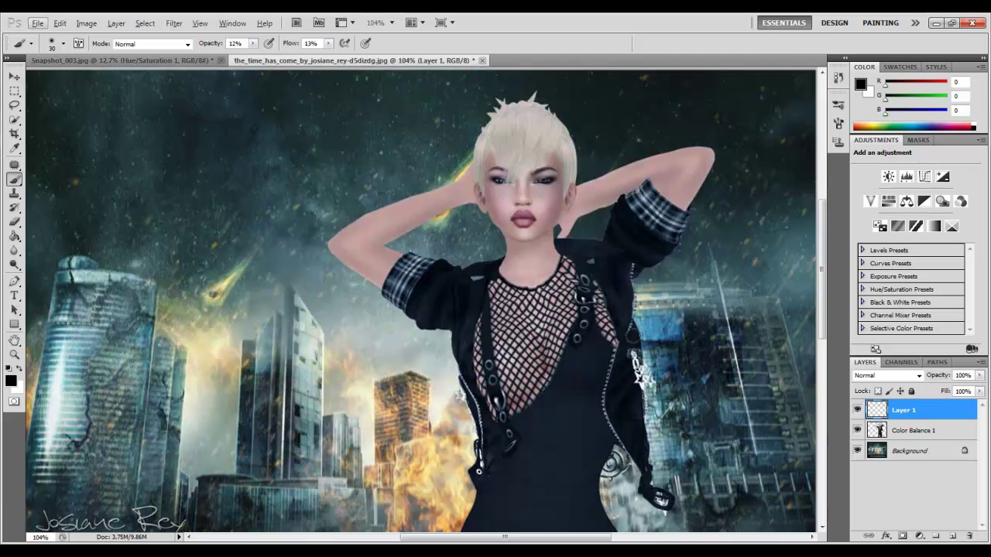
scroll(548, 272, "up", 4)
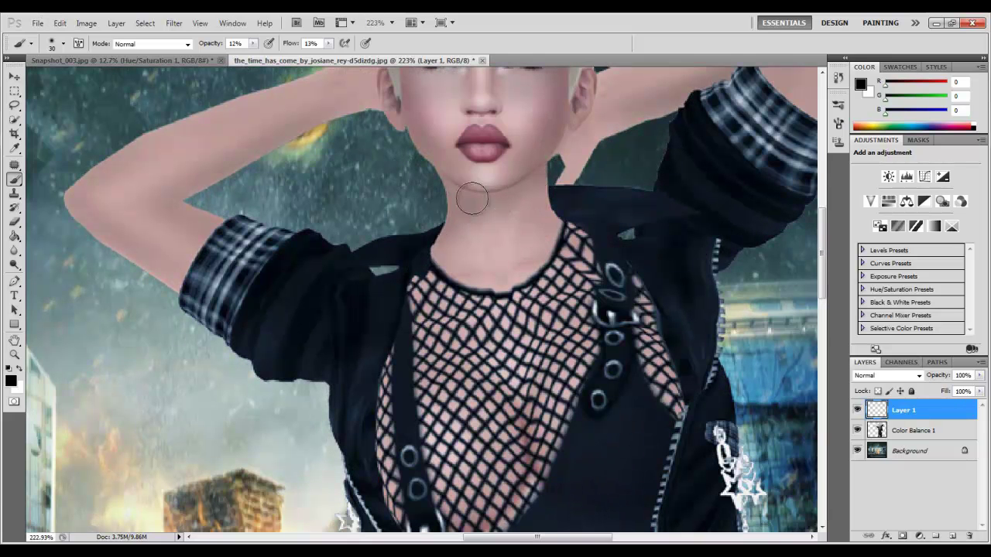
scroll(681, 325, "down", 4)
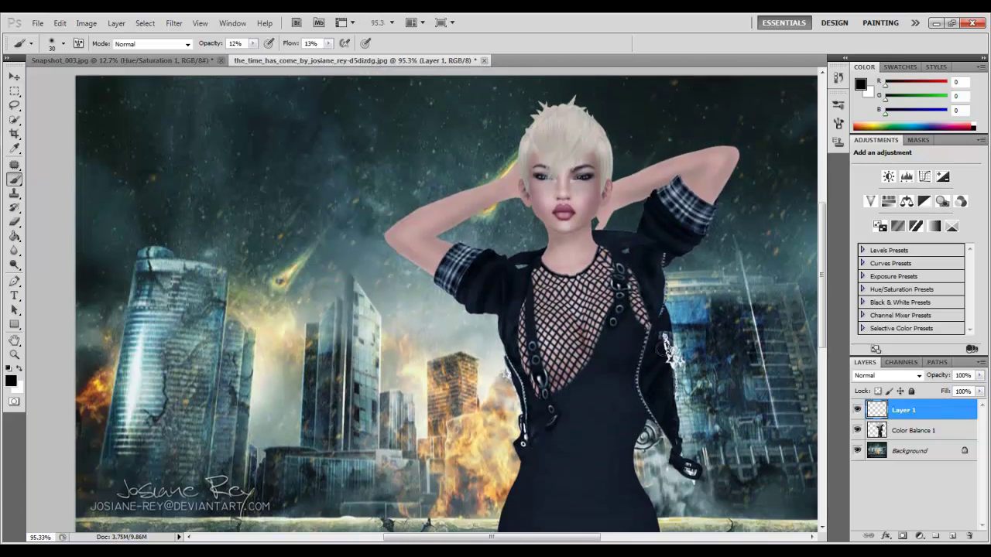
scroll(449, 302, "down", 3)
scroll(674, 319, "down", 1)
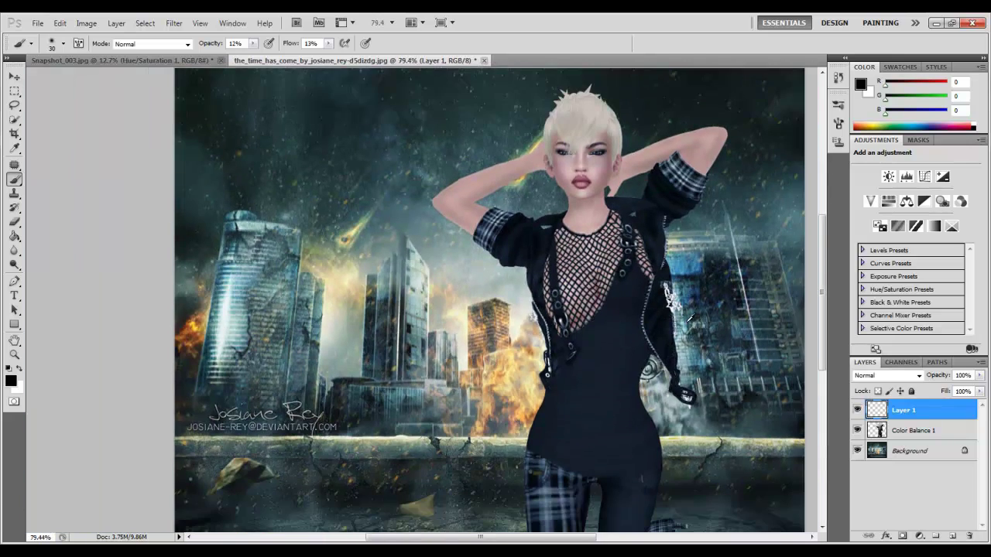
Step: Set the Brush to 45 px, 45% opacity and 55% flow, and shade both inner thighs and the area under the top's hem
scroll(673, 363, "up", 3)
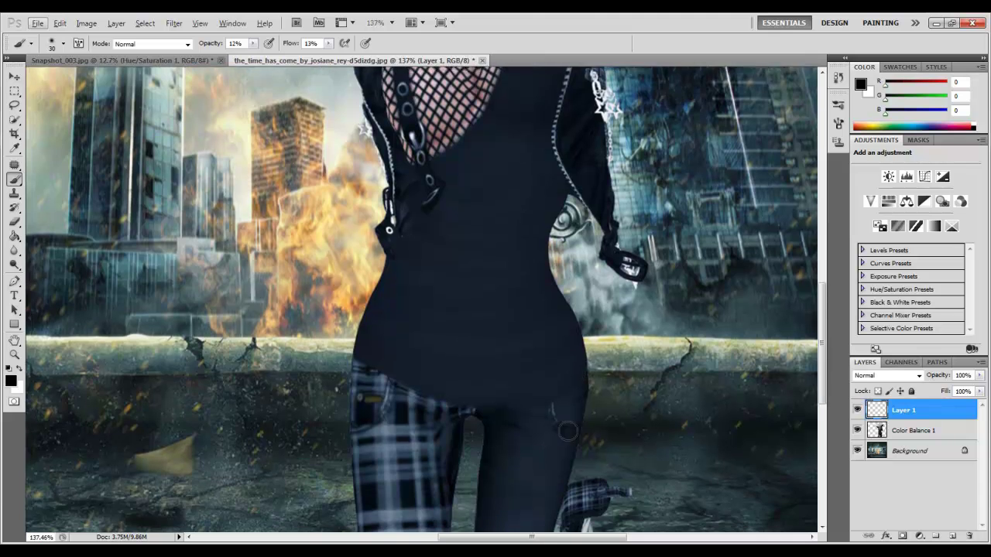
scroll(567, 431, "down", 4)
key("bracketright")
key("bracketleft")
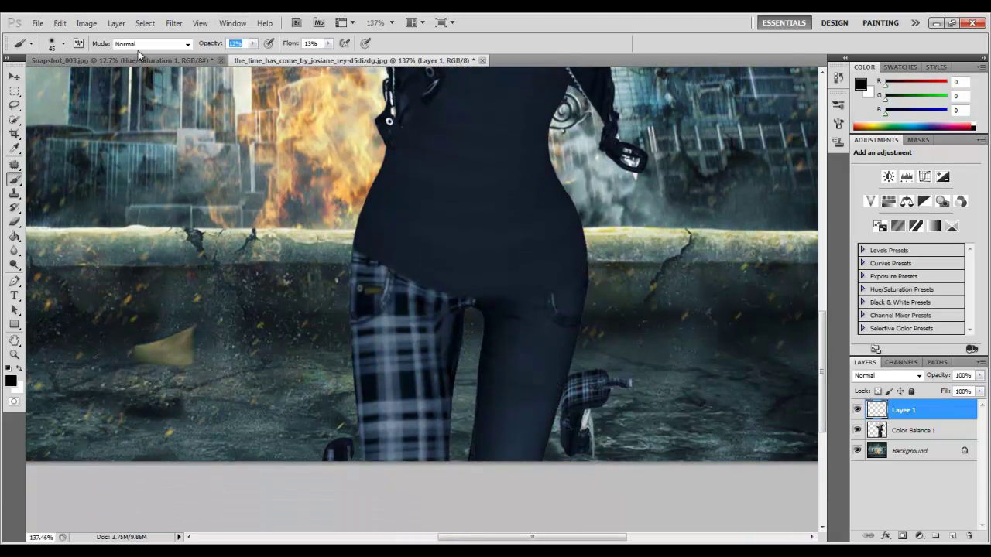
key("Return")
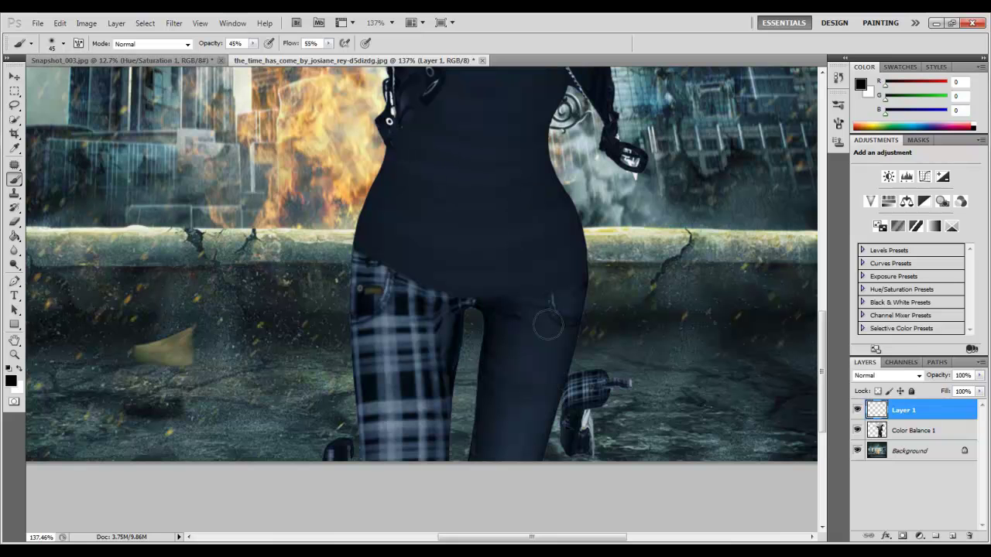
mouse_move(516, 314)
left_mouse_down()
mouse_move(482, 403)
mouse_move(480, 483)
left_mouse_up()
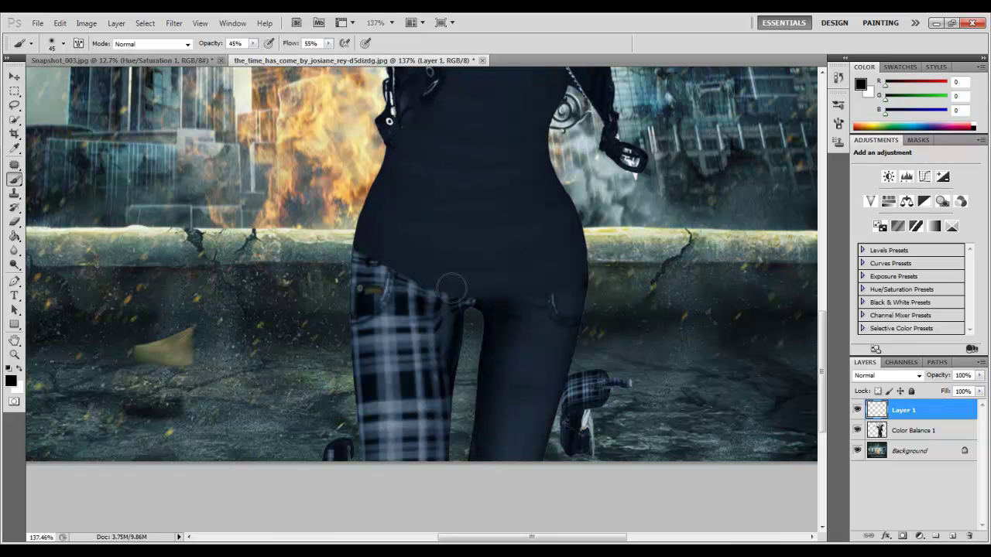
left_click_drag(451, 288, 436, 491)
mouse_move(465, 307)
left_mouse_down()
mouse_move(391, 287)
mouse_move(433, 298)
left_mouse_up()
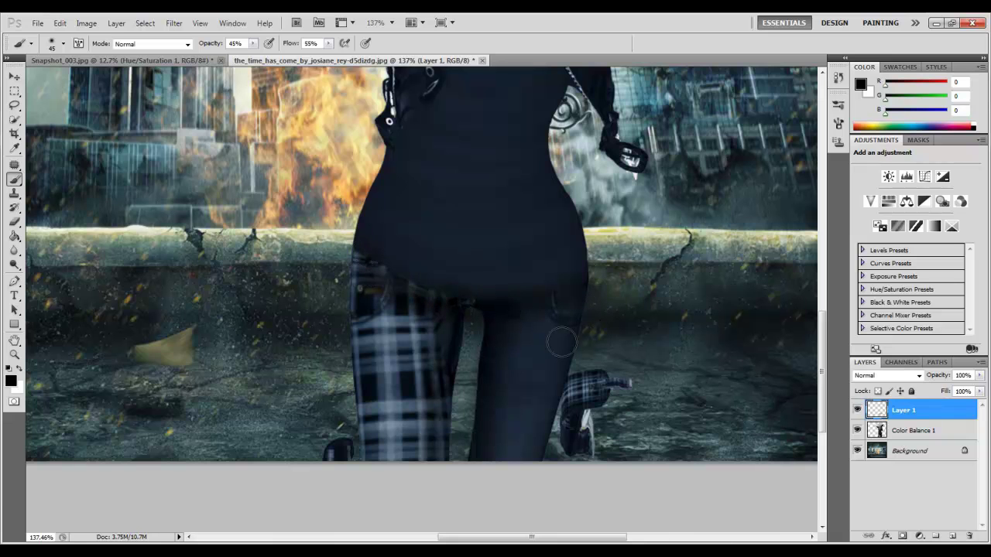
Step: Try darkening the fire-side edge of the torso down to the hip and undo the strokes
scroll(405, 261, "up", 3)
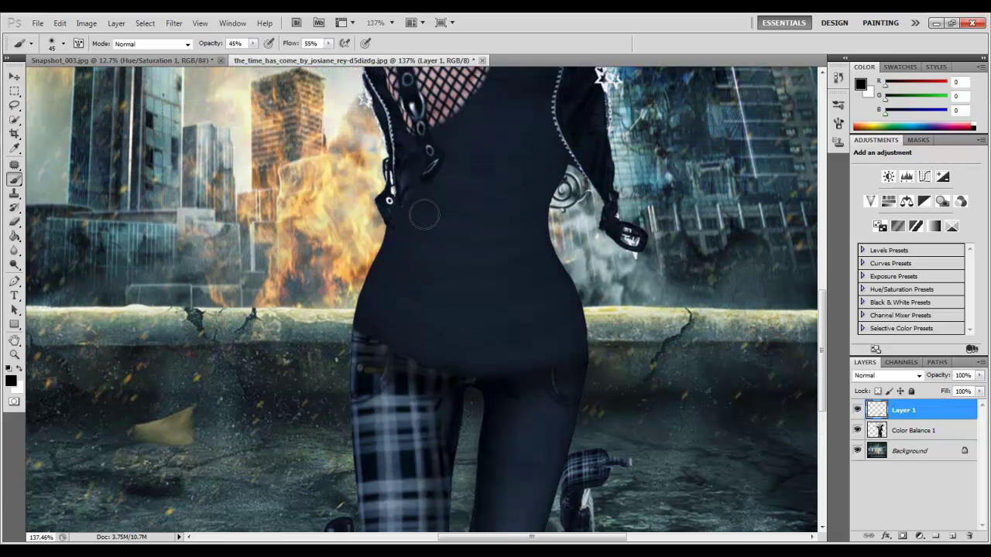
mouse_move(402, 155)
left_mouse_down()
mouse_move(388, 288)
mouse_move(366, 354)
left_mouse_up()
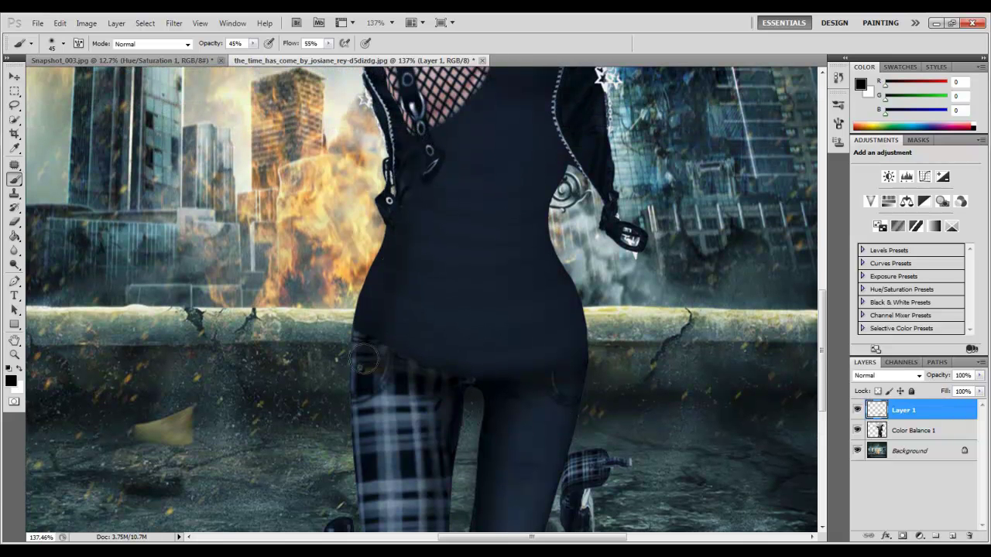
mouse_move(372, 259)
left_mouse_down()
mouse_move(394, 204)
mouse_move(466, 269)
left_mouse_up()
key("ctrl+z")
key("ctrl+z")
key("ctrl+alt+z")
key("ctrl+alt+z")
Step: Paint black shading along the torso's fire-side edge from hip to jacket and on the fabric beneath the fishnet neckline
mouse_move(364, 334)
left_mouse_down()
mouse_move(406, 191)
mouse_move(403, 86)
left_mouse_up()
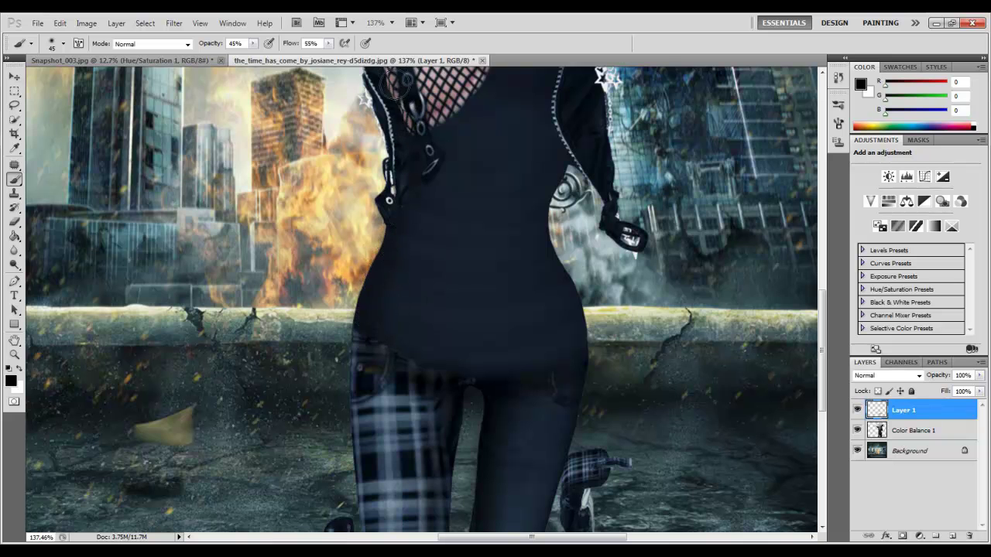
scroll(495, 284, "up", 3)
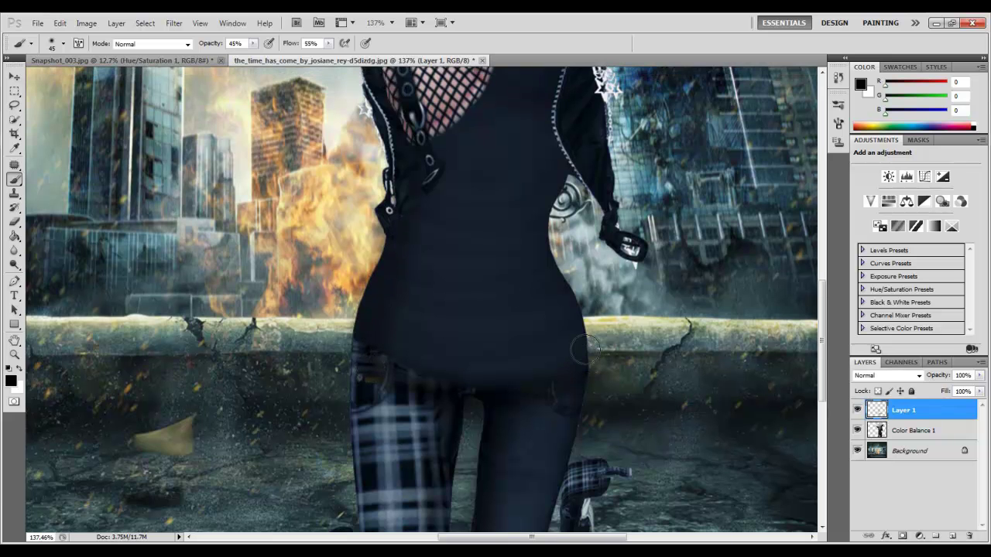
left_click_drag(443, 217, 487, 174)
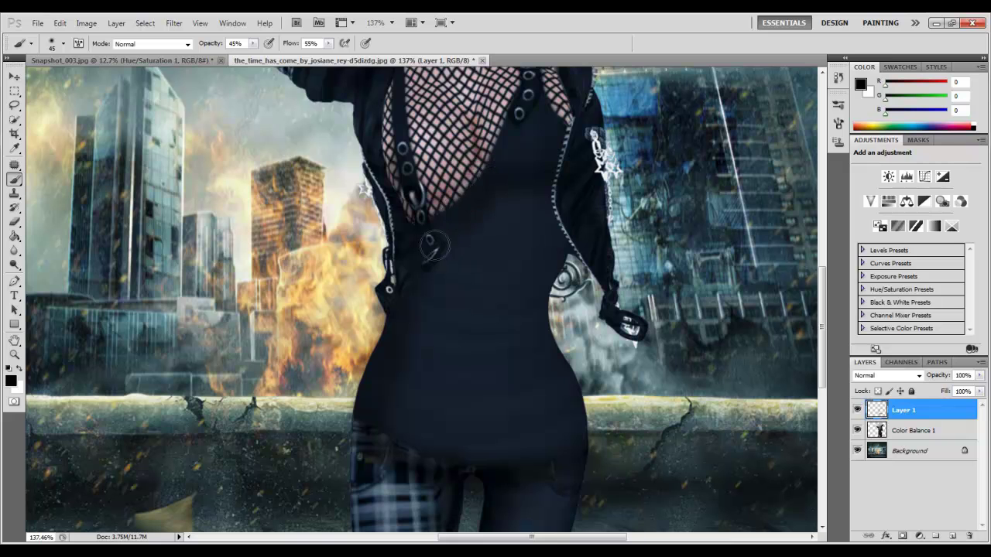
Step: Shade the upper chest and shoulder of the open jacket around the buckled strap
scroll(566, 328, "up", 3)
scroll(565, 328, "up", 4)
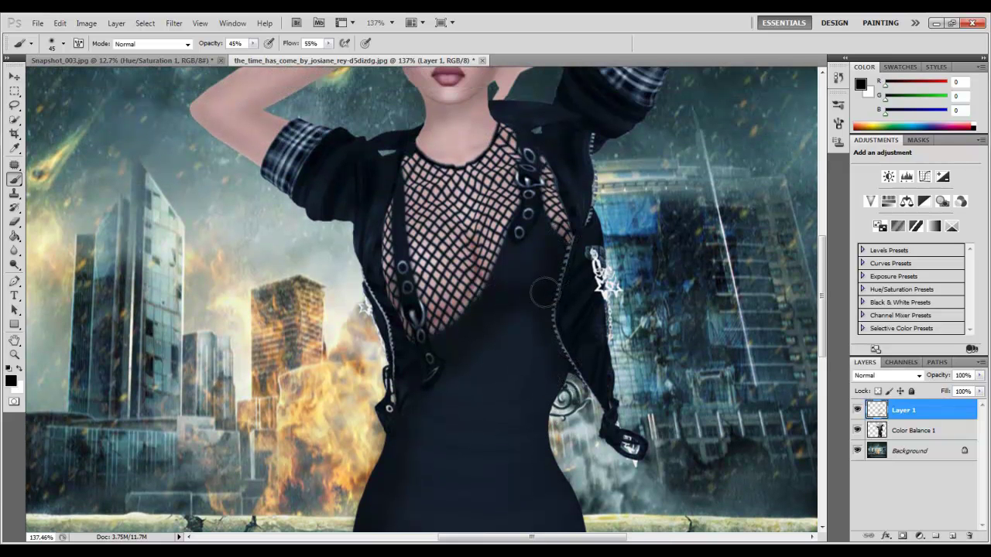
left_click(542, 121)
mouse_move(563, 152)
left_mouse_down()
mouse_move(573, 254)
mouse_move(547, 151)
mouse_move(494, 124)
mouse_move(506, 108)
mouse_move(528, 117)
mouse_move(490, 117)
mouse_move(493, 94)
mouse_move(521, 81)
left_mouse_up()
Step: Darken the jacket collar, the hand behind the neck and the area beside the hair with black brush strokes
scroll(522, 153, "up", 1)
scroll(523, 193, "up", 2)
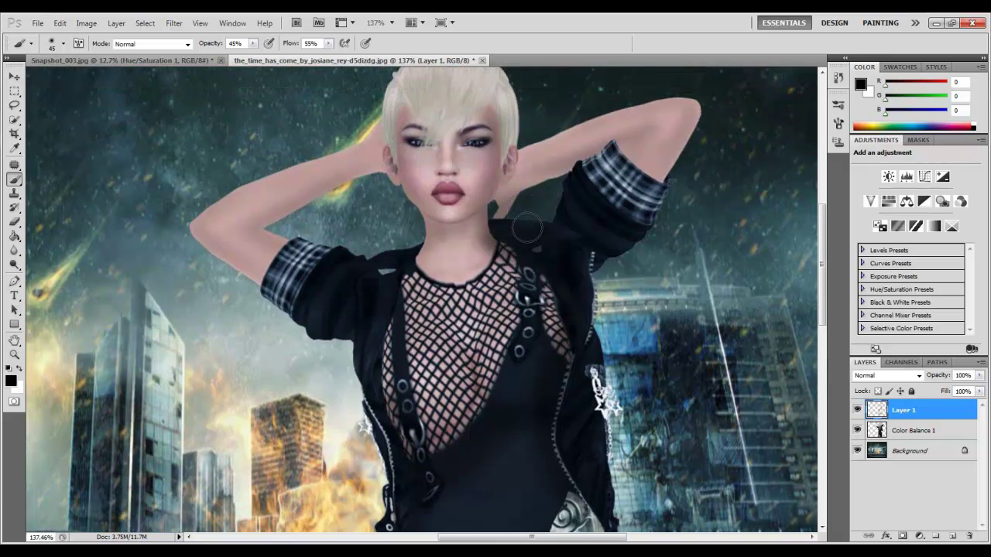
mouse_move(505, 209)
left_mouse_down()
mouse_move(514, 144)
mouse_move(497, 220)
mouse_move(501, 236)
mouse_move(542, 266)
mouse_move(494, 220)
mouse_move(546, 270)
left_mouse_up()
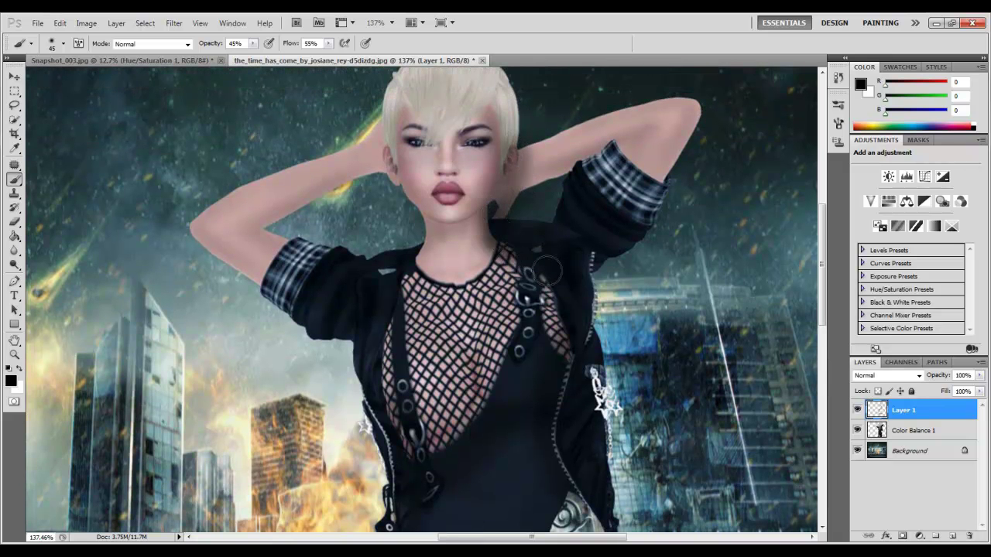
mouse_move(510, 175)
left_mouse_down()
mouse_move(514, 71)
mouse_move(507, 146)
mouse_move(511, 77)
left_mouse_up()
scroll(556, 219, "down", 3)
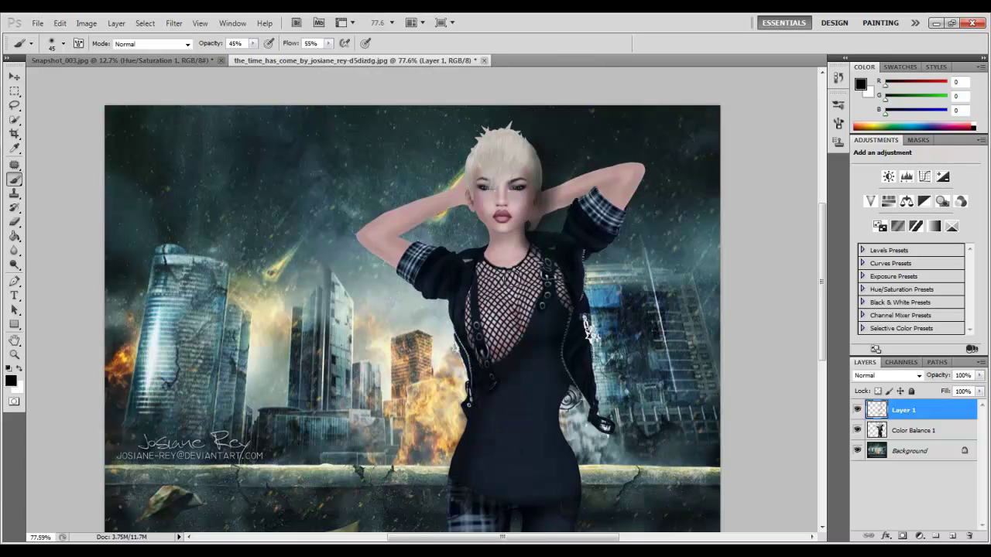
Step: Try darkening the fire-side ear and the hair edge above it, and undo the strokes
scroll(507, 267, "up", 3)
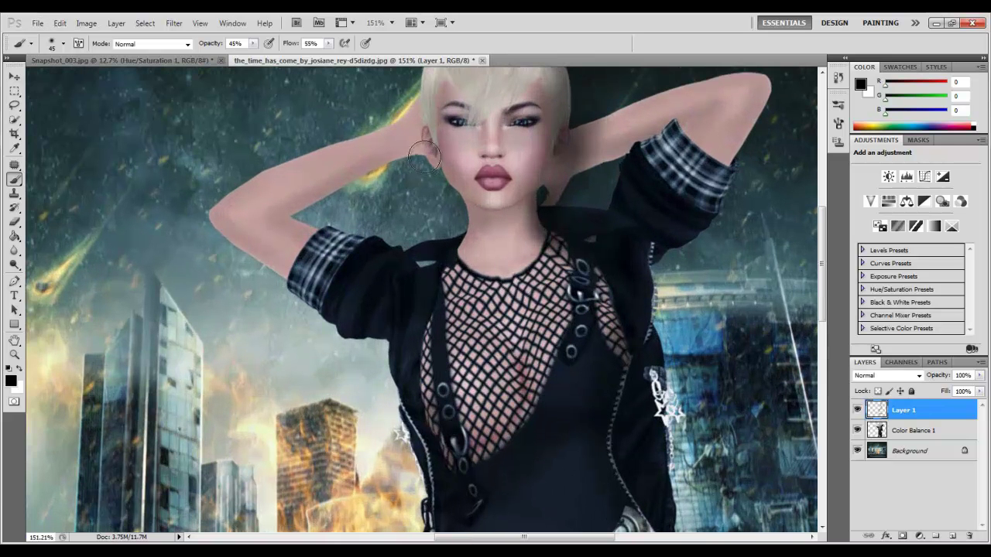
left_click_drag(424, 157, 443, 73)
key("ctrl+z")
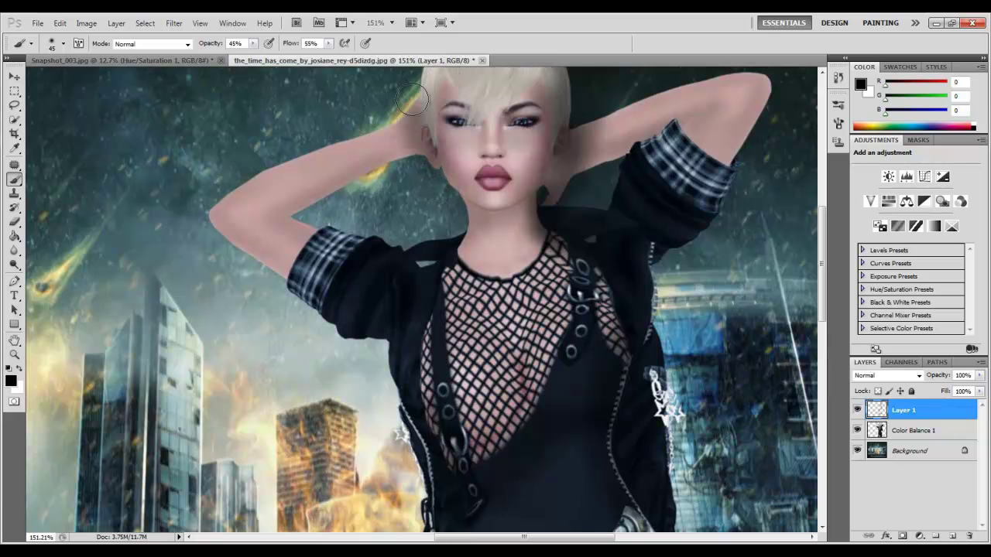
scroll(415, 77, "up", 3)
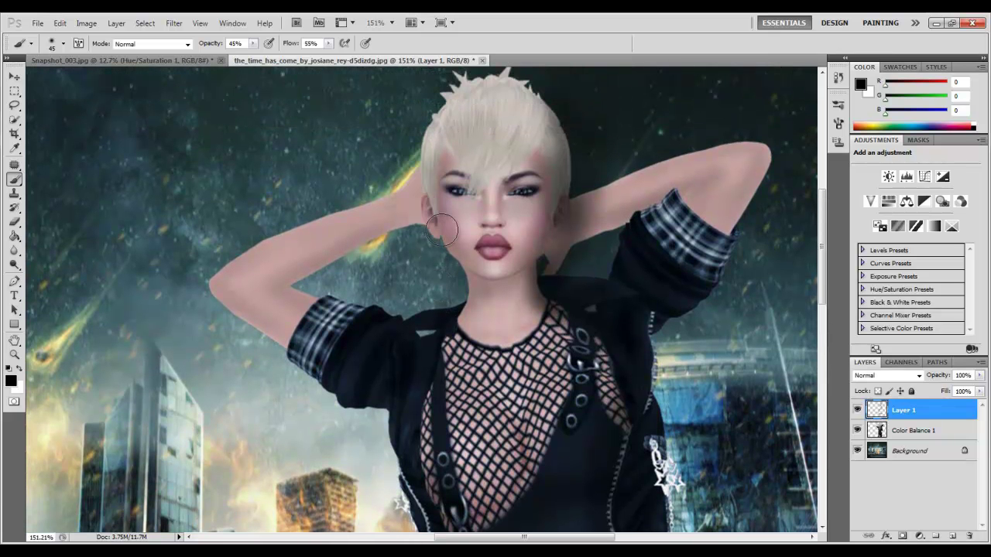
mouse_move(421, 216)
left_mouse_down()
mouse_move(416, 155)
mouse_move(422, 163)
left_mouse_up()
key("ctrl+z")
key("ctrl+alt+z")
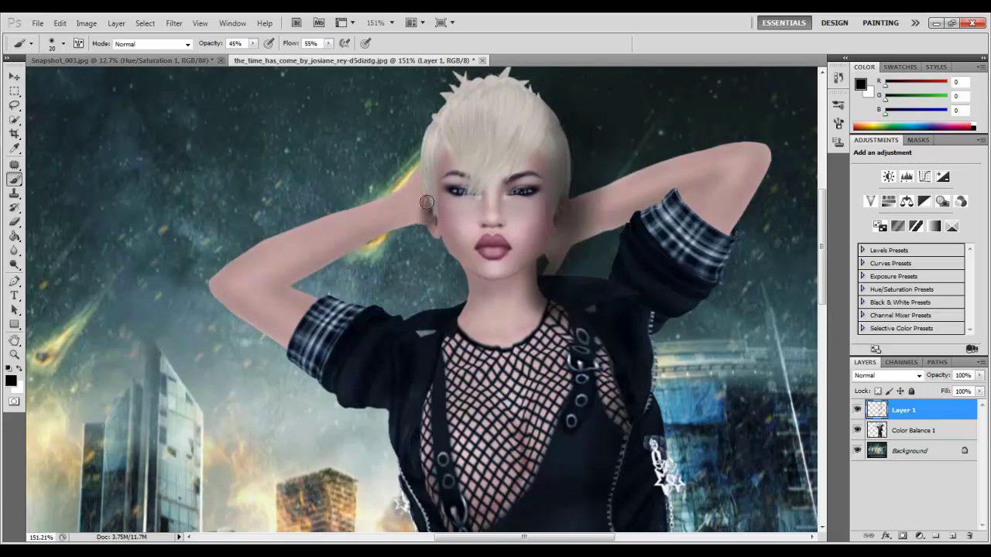
Step: Shade the fire-side ear and adjoining hairline with a 20 px black brush, redoing the stroke once
left_click_drag(427, 202, 419, 161)
key("ctrl+z")
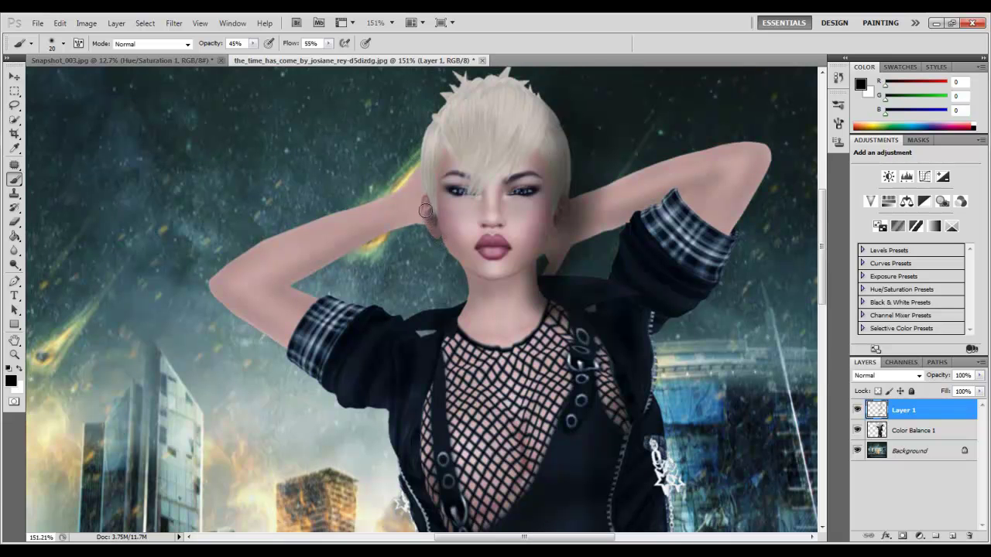
left_click_drag(425, 210, 417, 158)
scroll(551, 352, "down", 3)
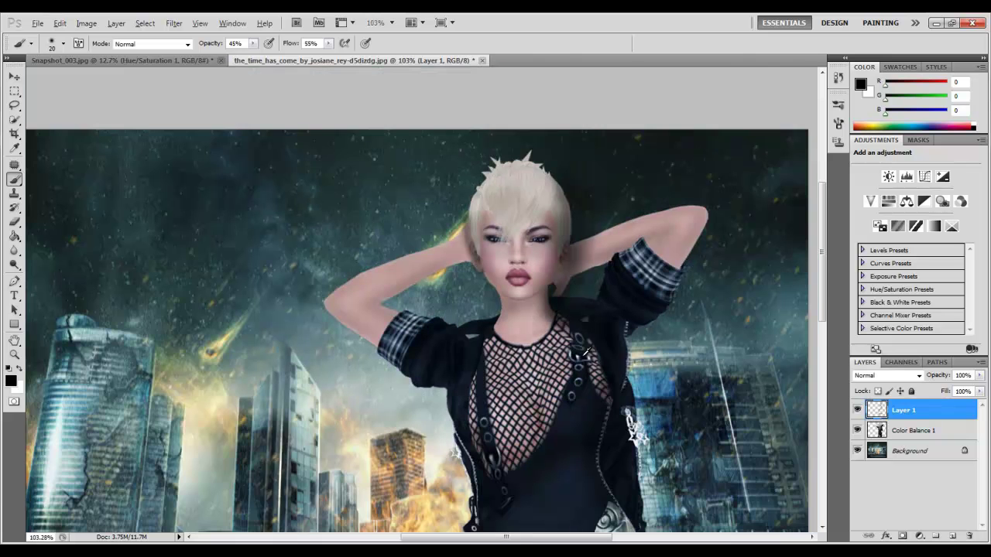
Step: Darken the chest along the edge of the fishnet neckline with a 50 px black brush
scroll(605, 365, "down", 5)
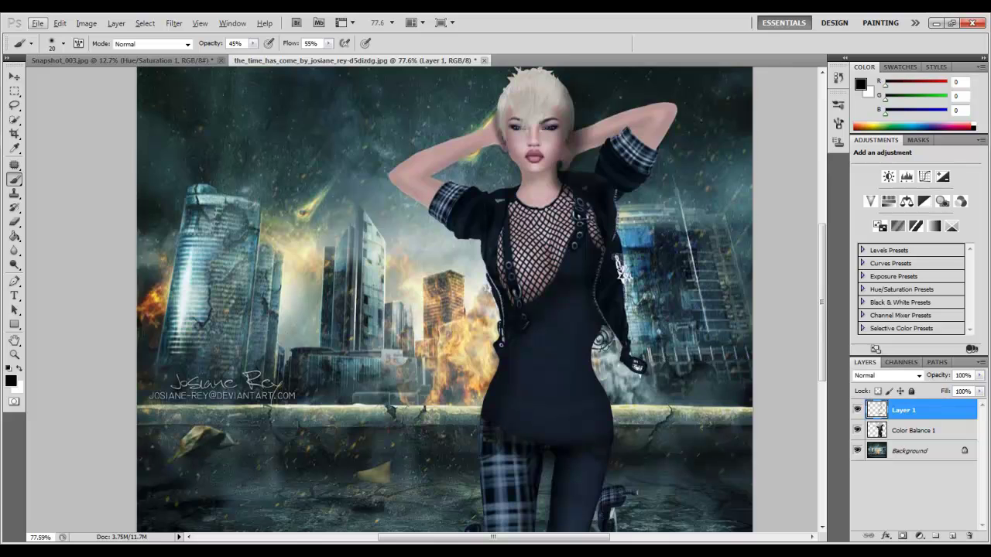
scroll(603, 338, "down", 3)
scroll(612, 352, "up", 3)
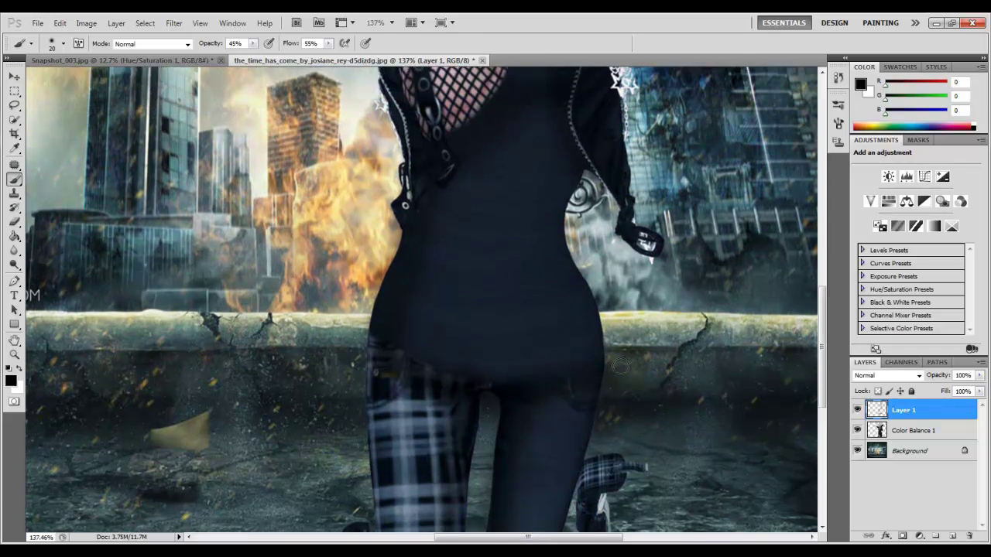
scroll(621, 367, "up", 1)
key("bracketright")
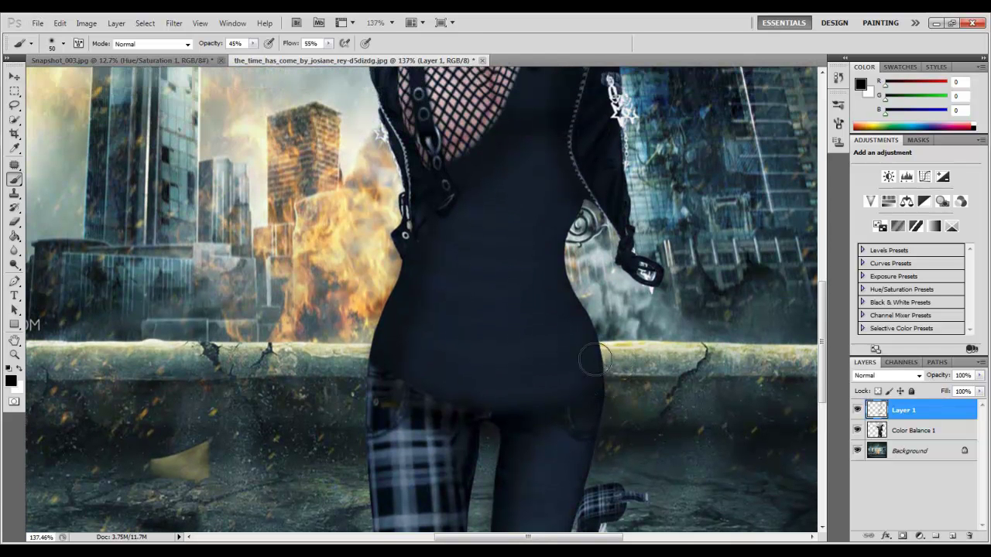
scroll(589, 384, "down", 3)
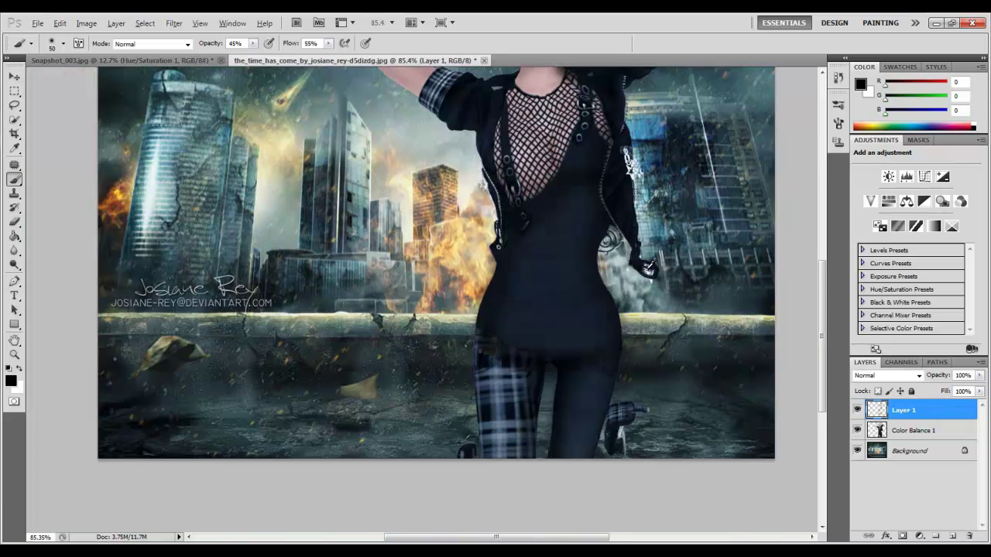
scroll(662, 343, "up", 2)
scroll(556, 274, "up", 1)
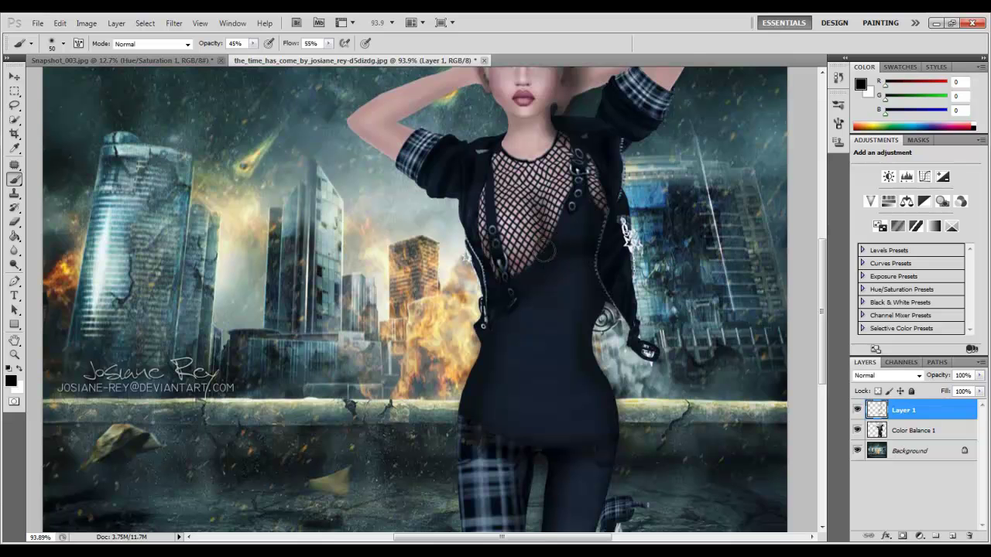
mouse_move(499, 280)
left_mouse_down()
mouse_move(545, 247)
mouse_move(575, 192)
mouse_move(528, 228)
mouse_move(507, 218)
mouse_move(567, 217)
left_mouse_up()
scroll(568, 339, "up", 3)
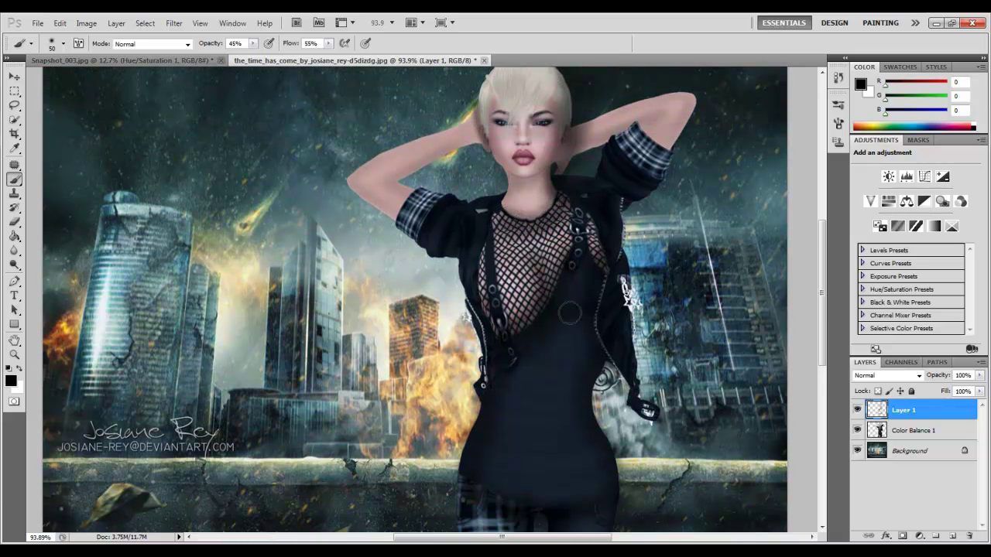
Step: Try shading the base of the neck toward the jacket collar and undo the stroke
scroll(672, 269, "down", 3)
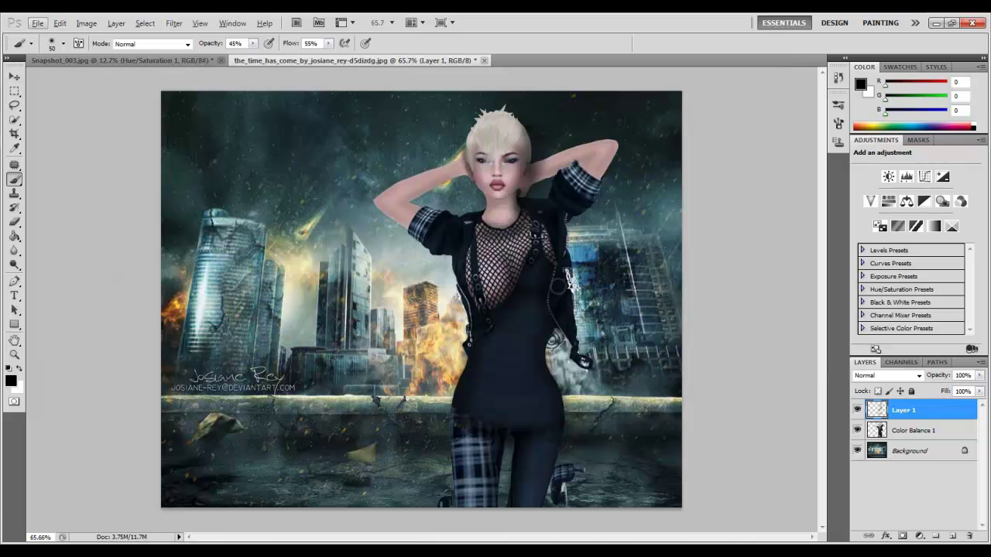
left_click_drag(507, 195, 478, 220)
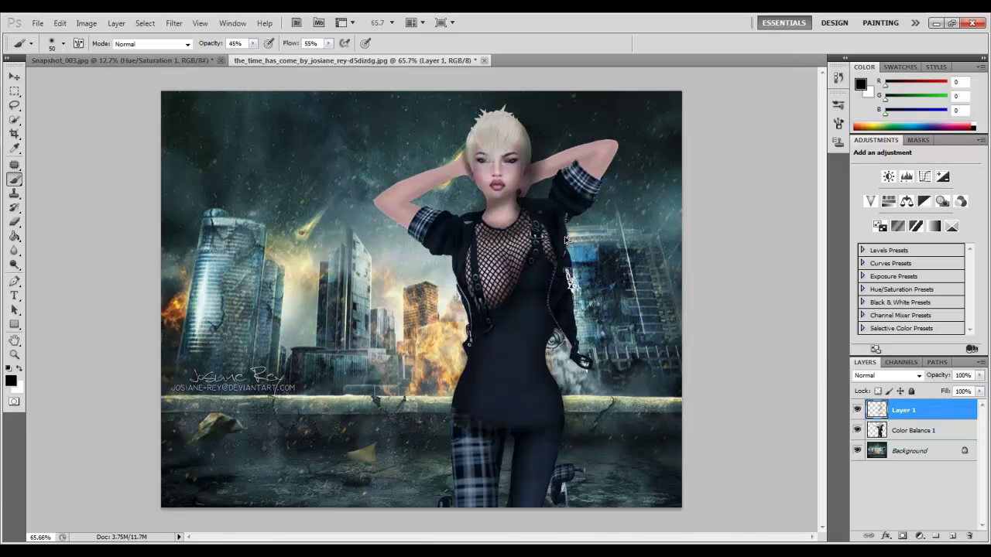
key("ctrl+z")
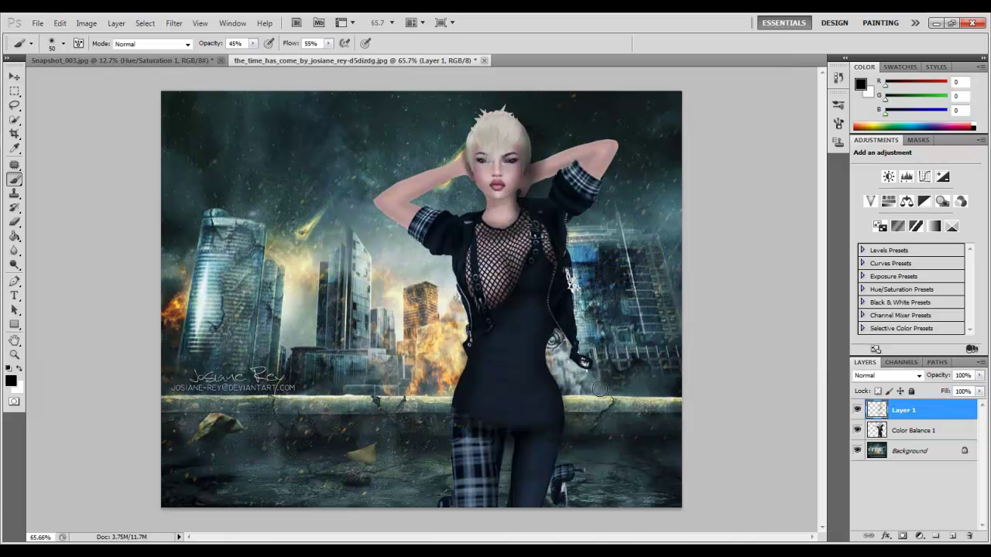
Step: Paint black shading along the undersides of both raised arms near the elbows and plaid cuffs, undoing unwanted strokes
left_click_drag(614, 152, 578, 207)
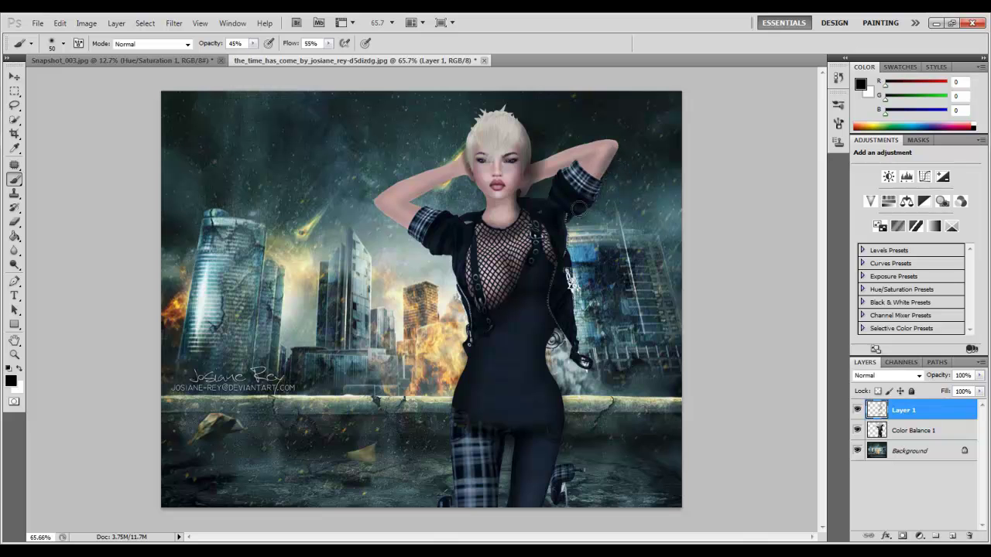
left_click_drag(422, 240, 364, 200)
key("ctrl+z")
left_click_drag(419, 226, 371, 203)
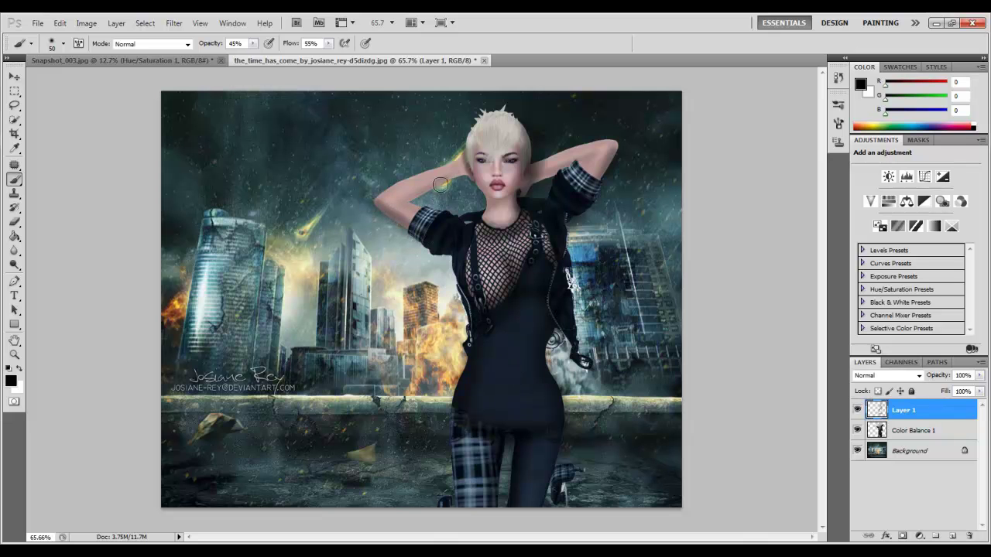
left_click_drag(438, 185, 403, 201)
key("ctrl+z")
left_click_drag(465, 172, 403, 203)
key("ctrl+z")
left_click_drag(555, 172, 524, 185)
key("ctrl+z")
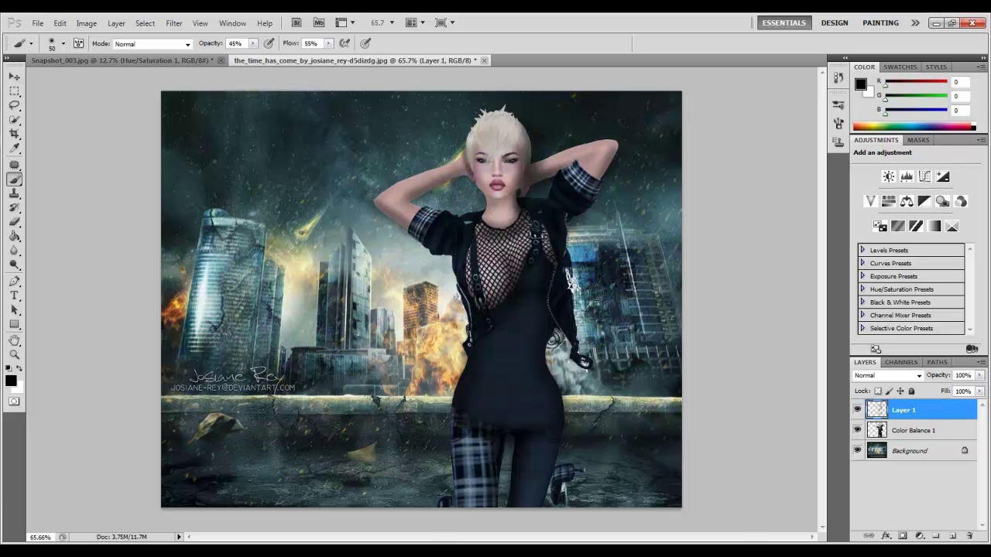
Step: Activate the Color Balance 1 layer and prepare the Dodge tool with a 30 px brush for the face
scroll(640, 280, "up", 3)
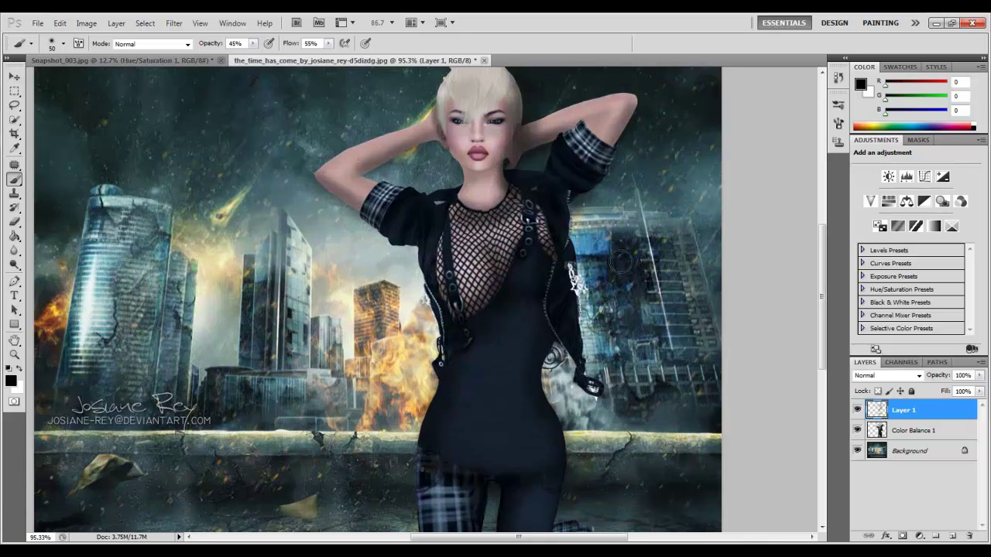
scroll(619, 260, "up", 4)
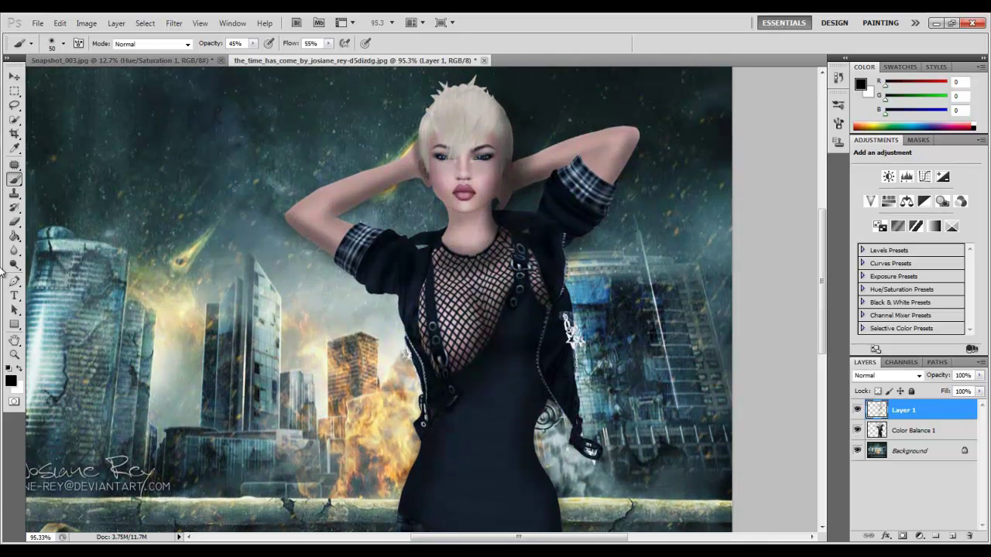
left_click(14, 267)
left_click(48, 267)
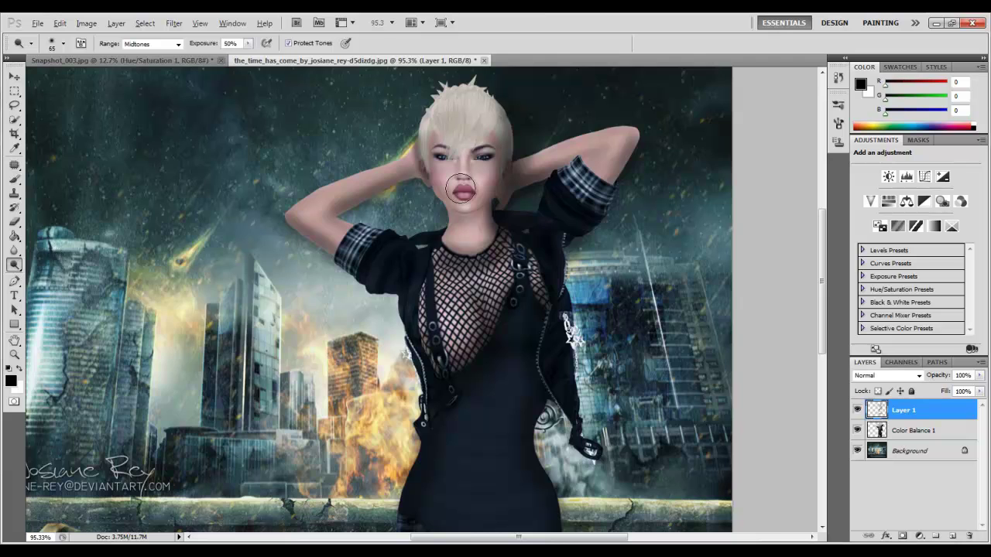
scroll(461, 188, "up", 5)
key("bracketleft")
key("bracketleft")
key("bracketleft")
key("bracketleft")
key("bracketleft")
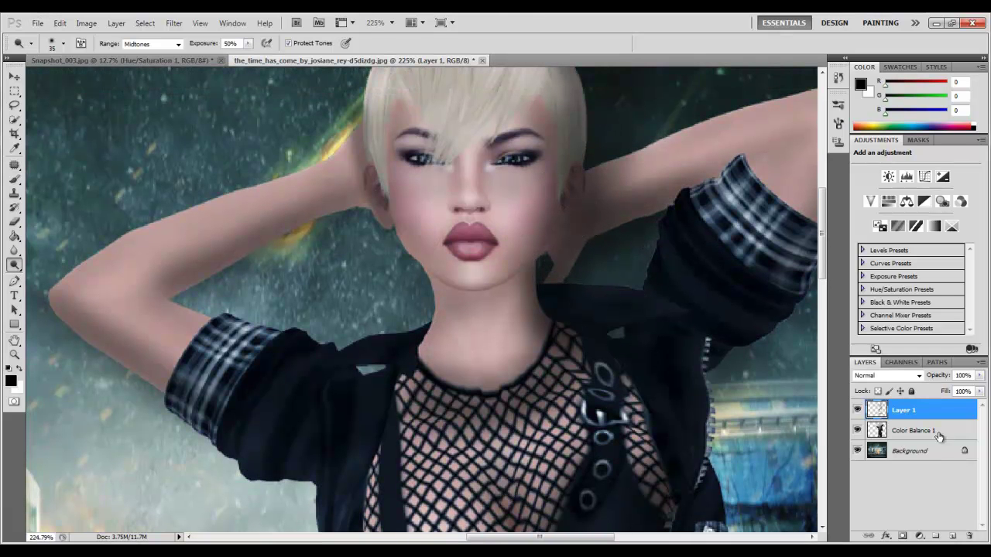
left_click(939, 437)
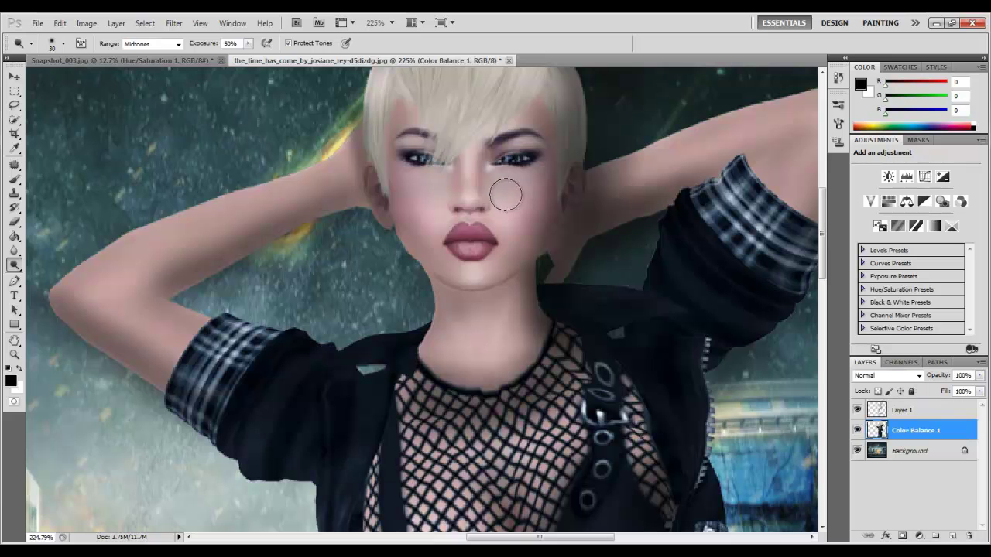
key("bracketleft")
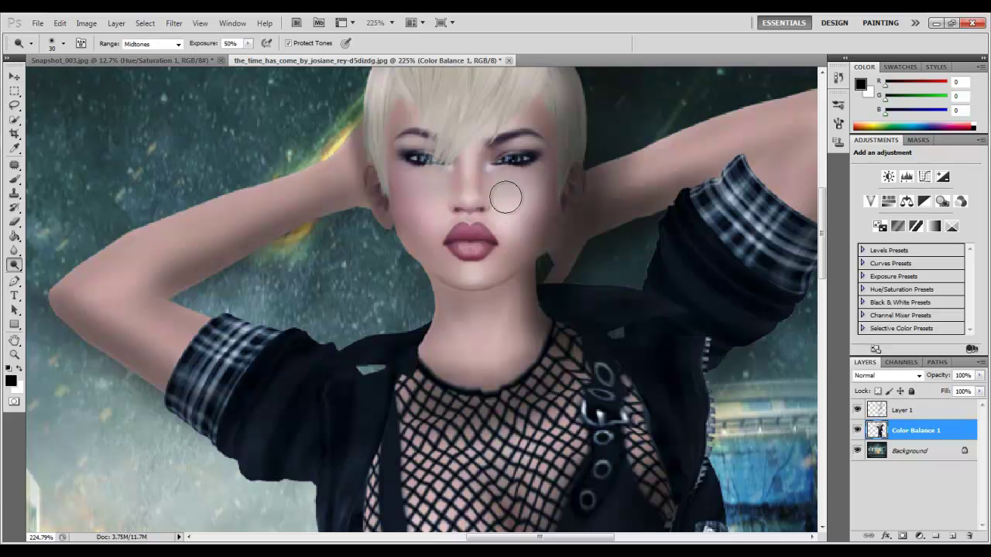
Step: Dodge highlights onto the cheek under the eye, then reduce the brush to 15 px and lighten the nose bridge
mouse_move(411, 191)
left_mouse_down()
mouse_move(438, 205)
mouse_move(429, 233)
mouse_move(411, 199)
left_mouse_up()
key("bracketleft")
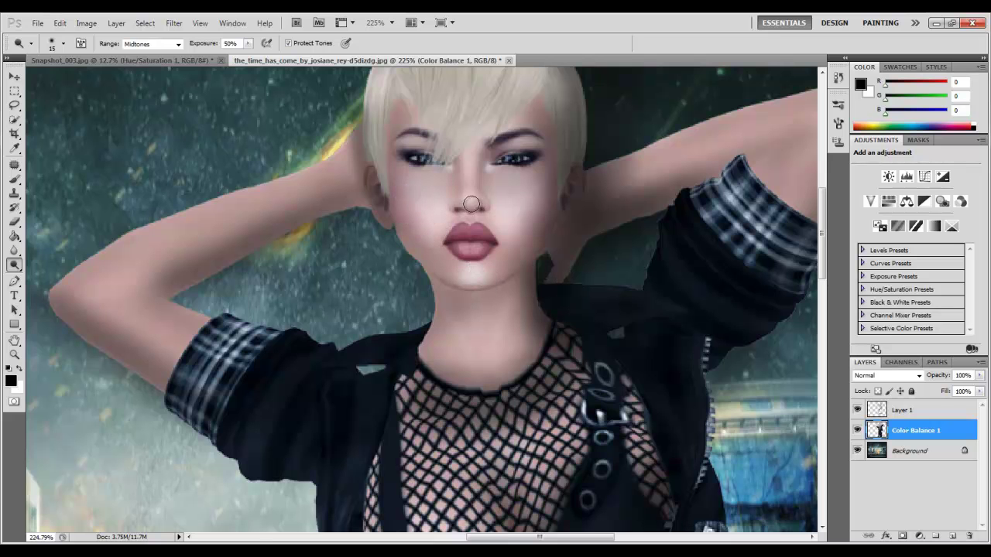
mouse_move(475, 182)
left_mouse_down()
mouse_move(480, 137)
mouse_move(468, 192)
left_mouse_up()
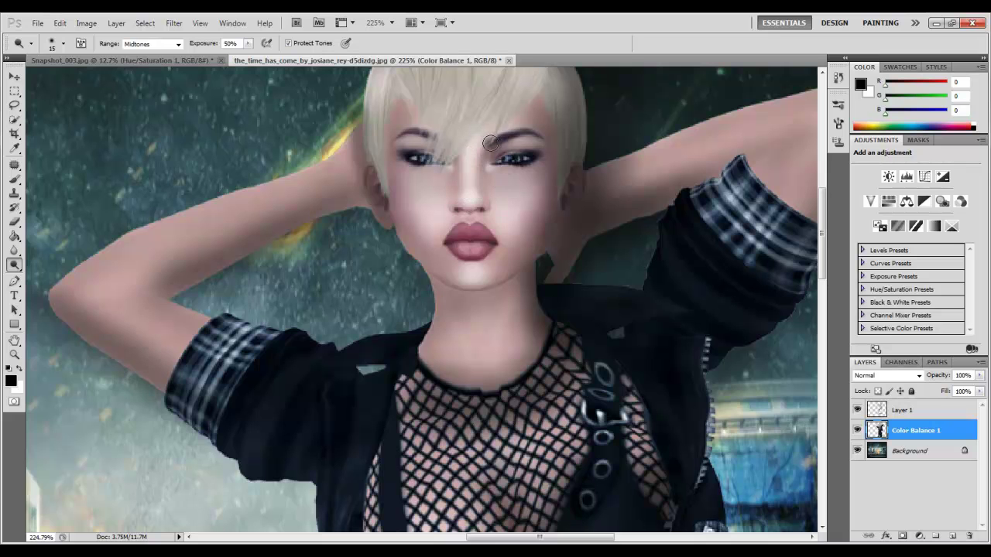